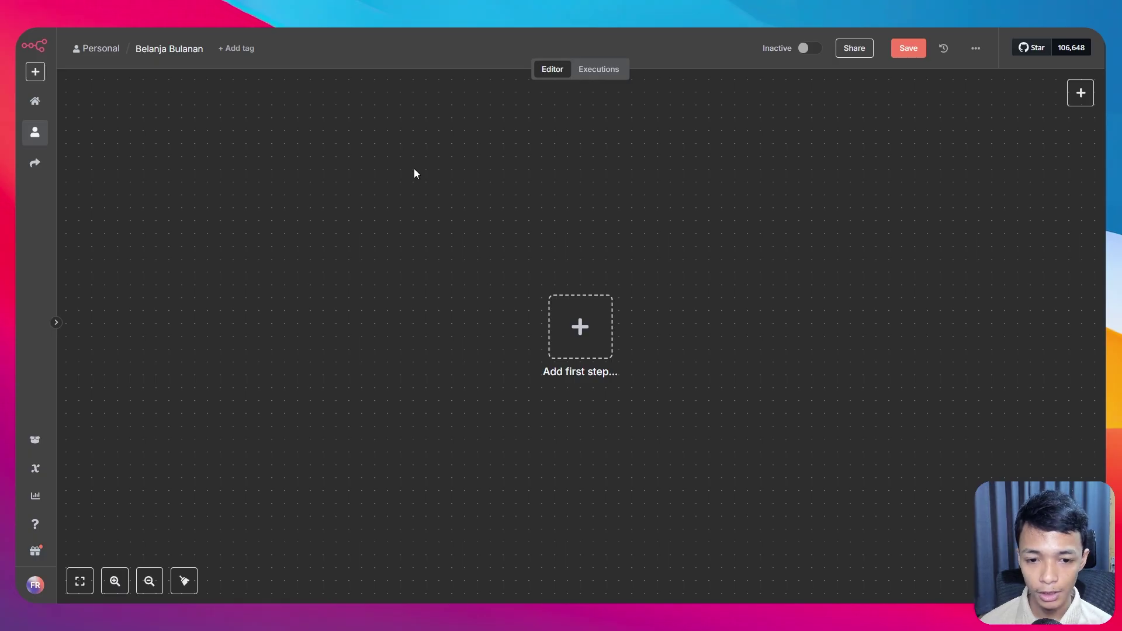
- Add a Telegram trigger that starts the workflow on message, keeping the existing Telegram account credential, and return to the canvas
{"action": "left_click", "coordinate": [587, 348]}
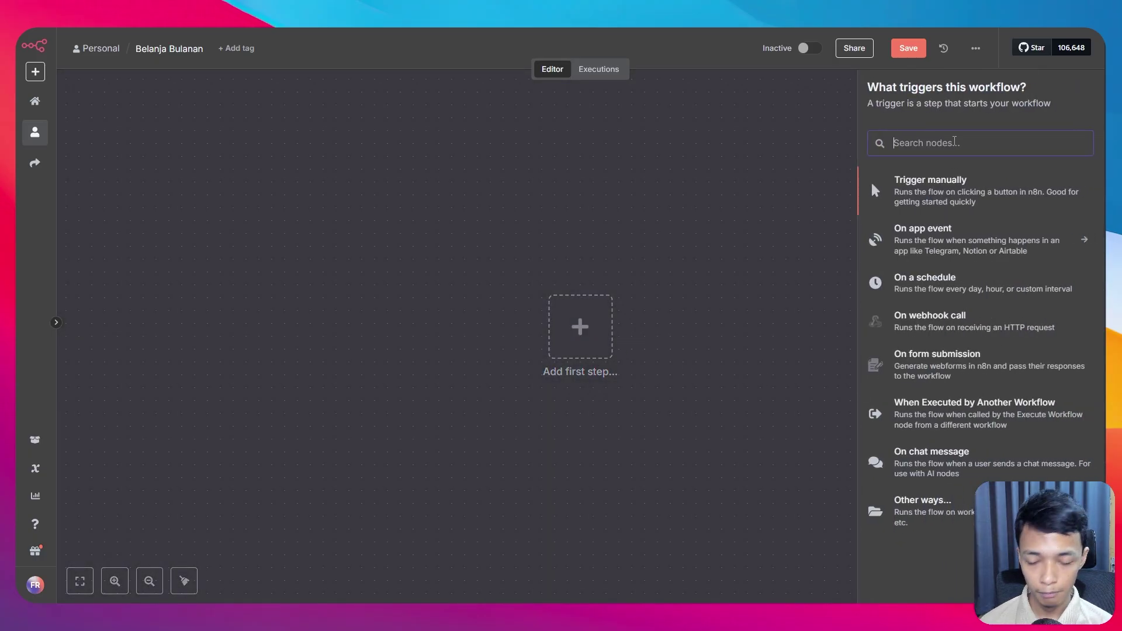
{"action": "type", "text": "tele"}
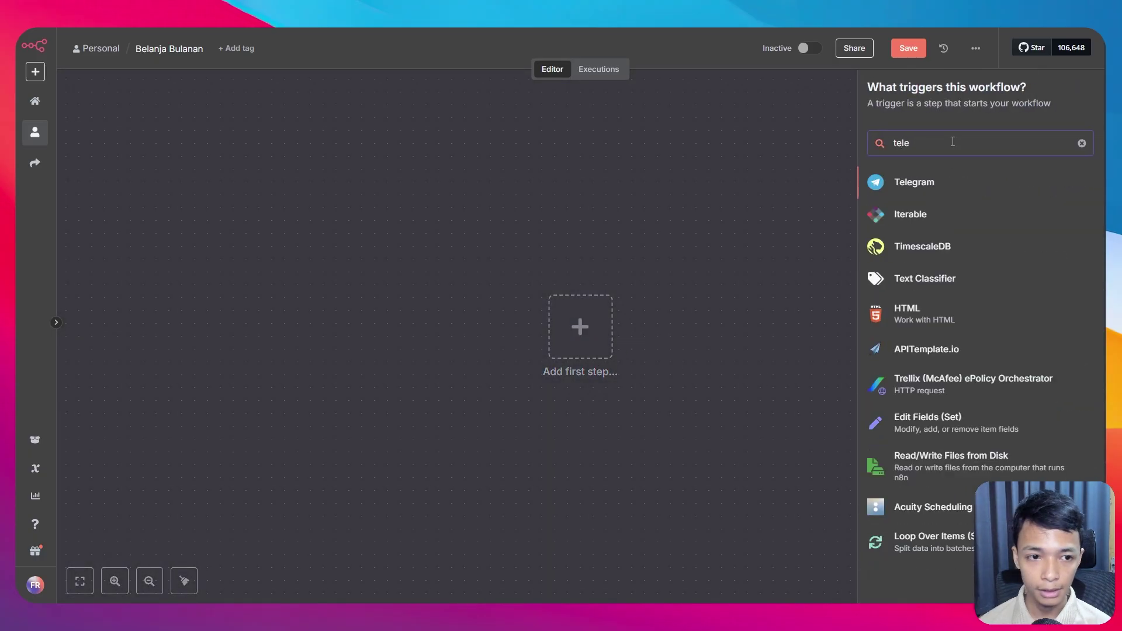
{"action": "left_click", "coordinate": [950, 186]}
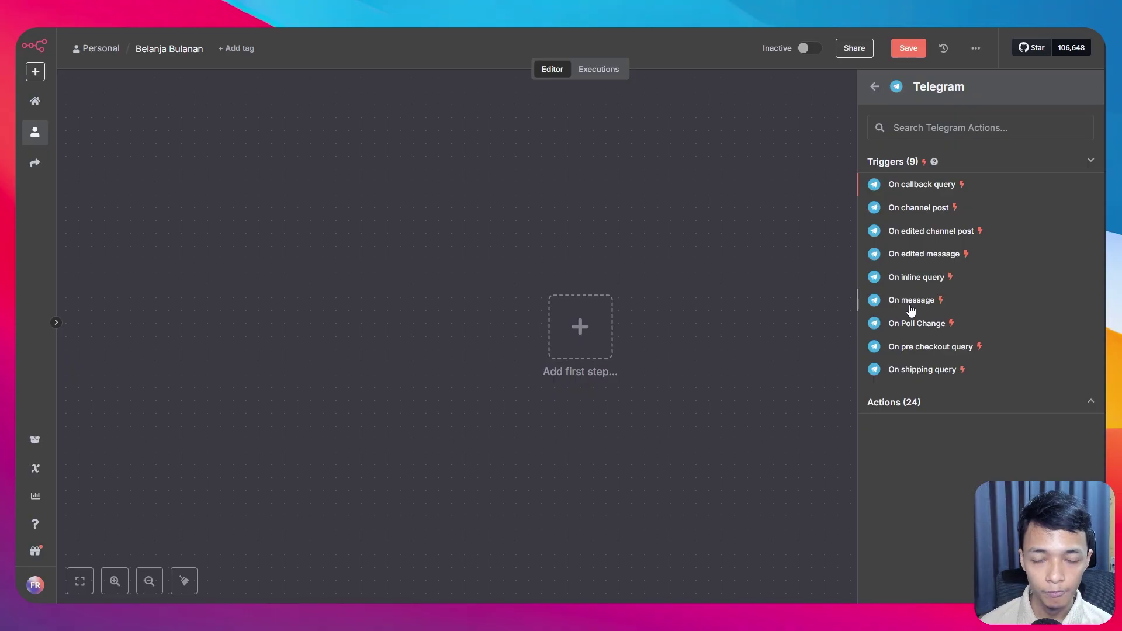
{"action": "left_click", "coordinate": [910, 304]}
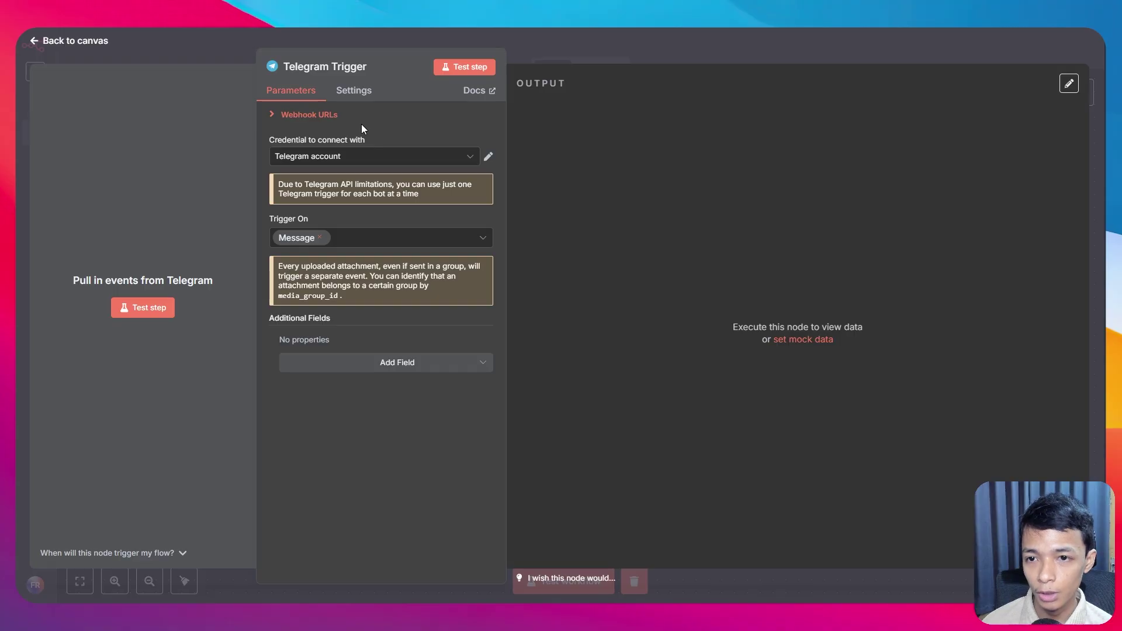
{"action": "left_click", "coordinate": [96, 51]}
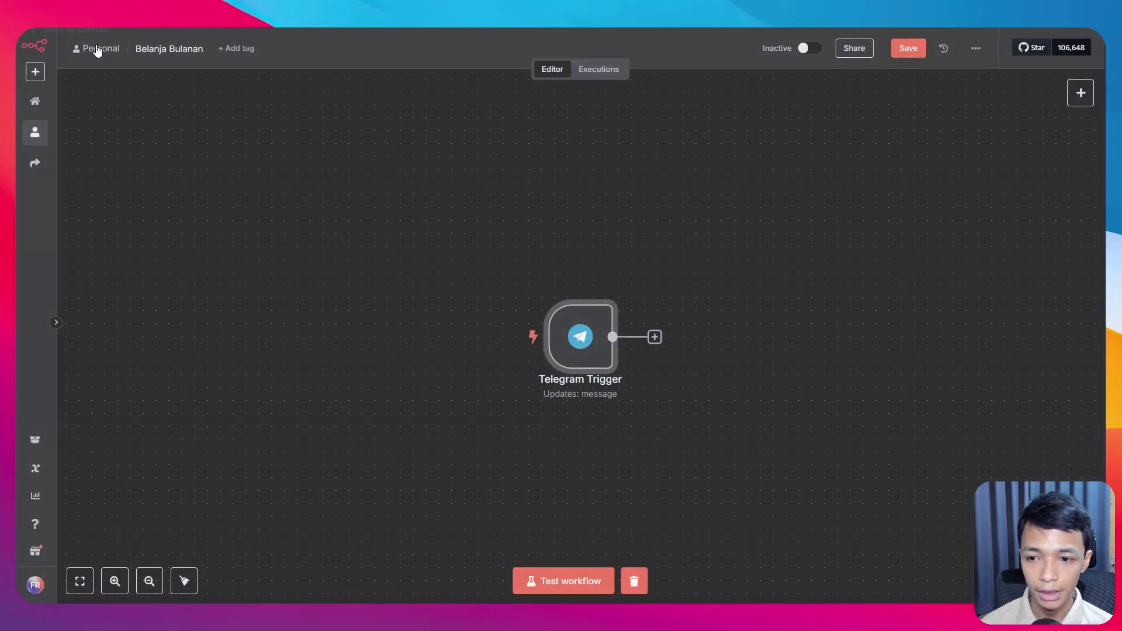
- Add an AI Agent node connected after the Telegram Trigger
{"action": "scroll", "coordinate": [690, 362], "scroll_direction": "right", "scroll_amount": 4}
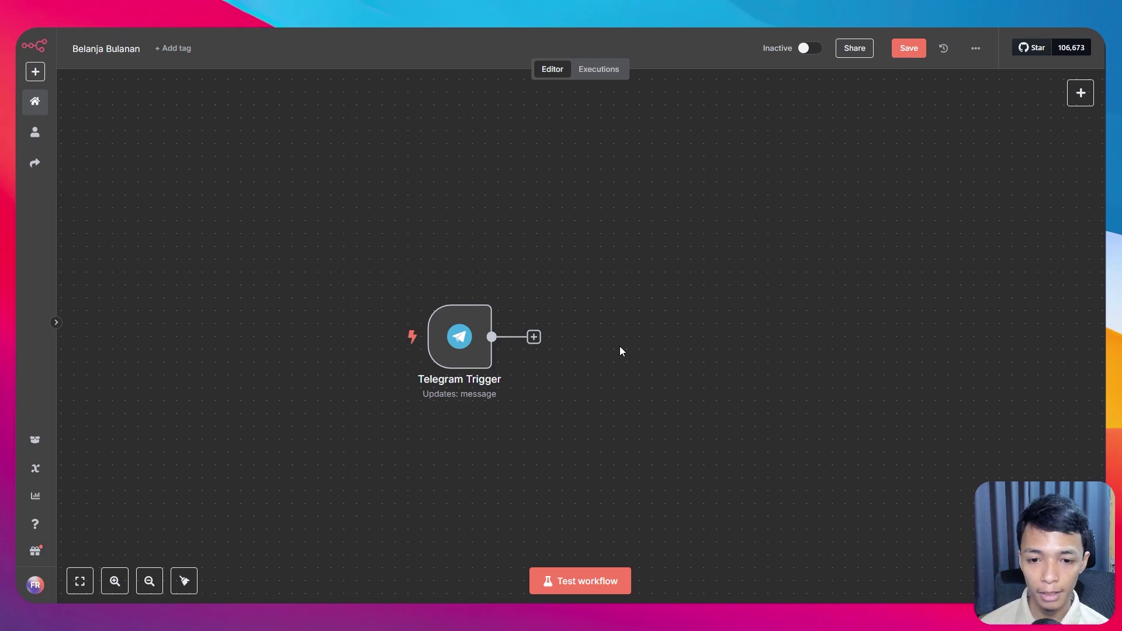
{"action": "left_click", "coordinate": [533, 337]}
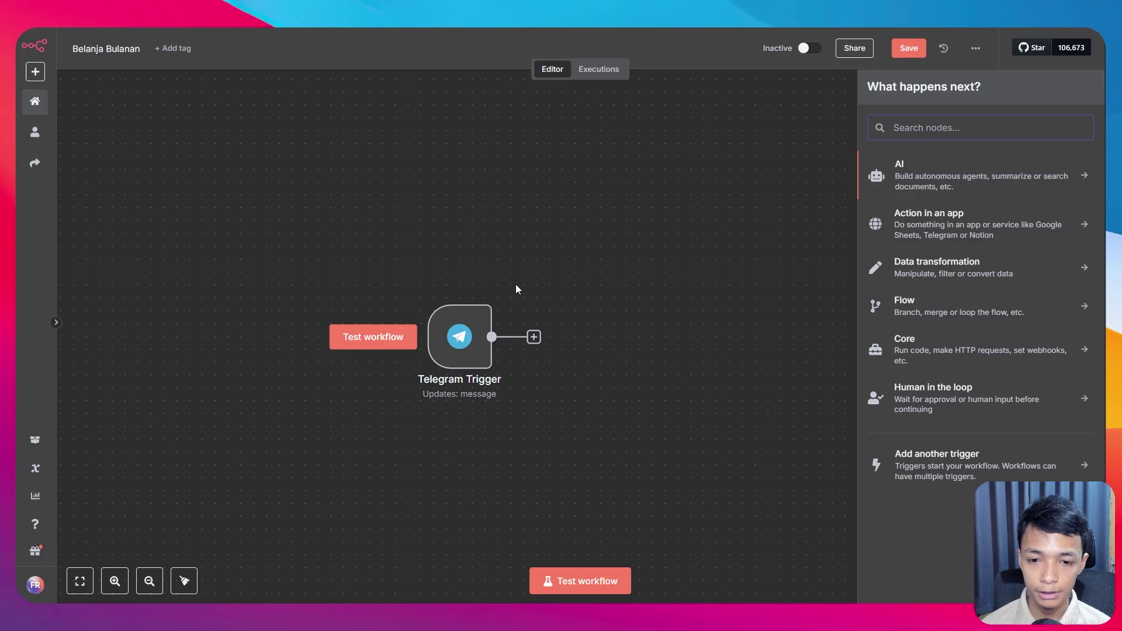
{"action": "left_click", "coordinate": [919, 183]}
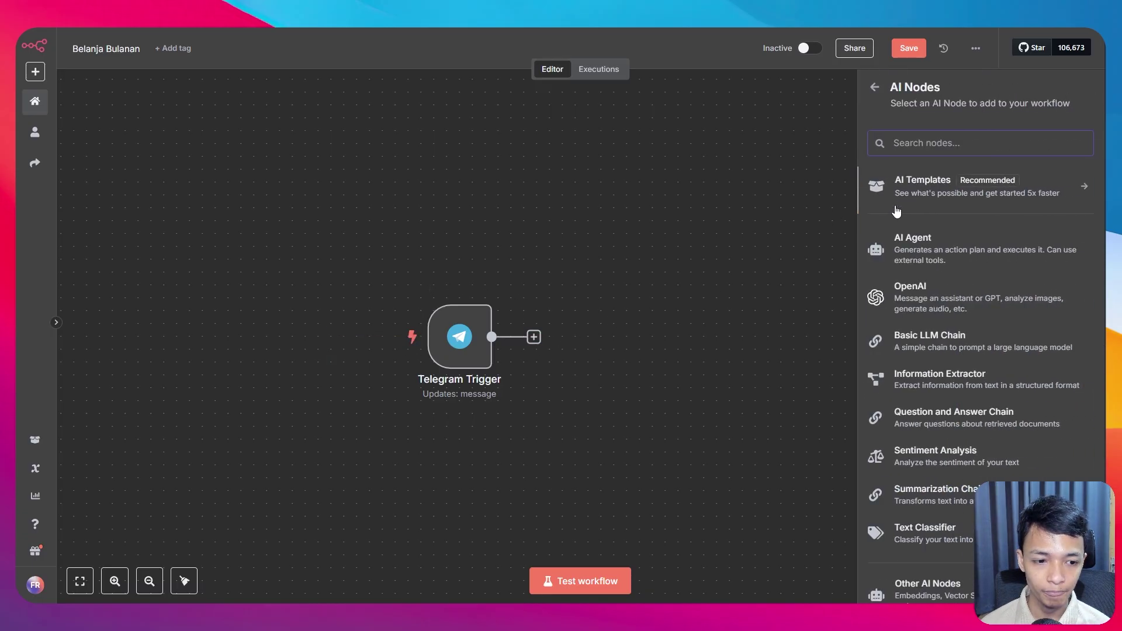
{"action": "left_click", "coordinate": [910, 246]}
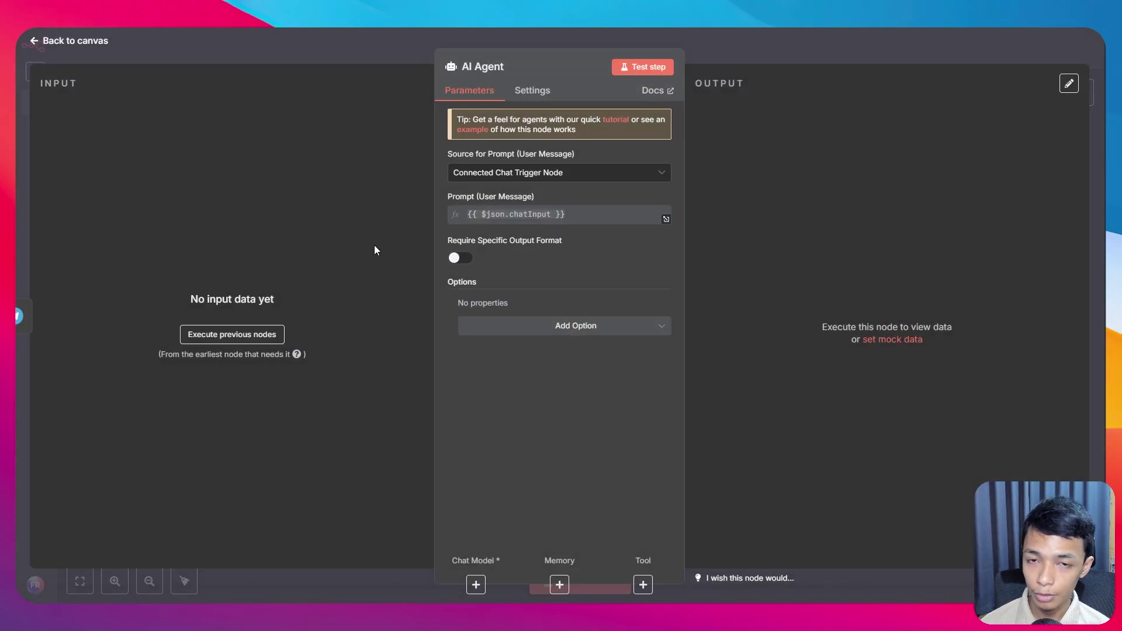
- Execute the nodes before the AI Agent to load a Telegram message as its input data
{"action": "left_click", "coordinate": [549, 179]}
{"action": "left_click", "coordinate": [535, 213]}
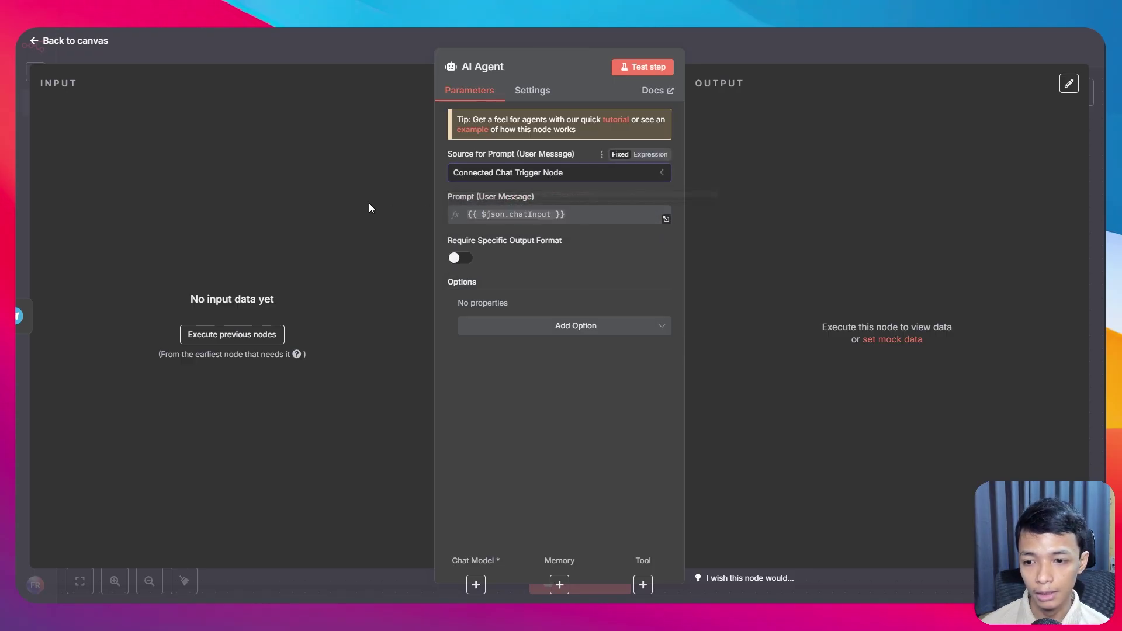
{"action": "left_click", "coordinate": [265, 334]}
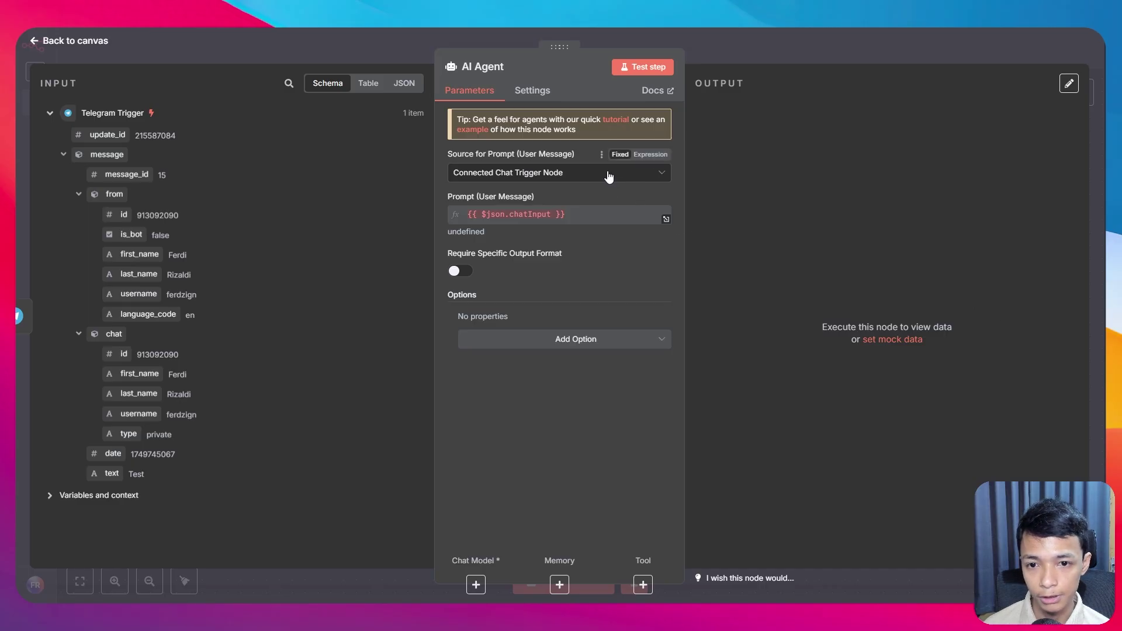
- Set the AI Agent's prompt source to Define below and map the Telegram message text, {{ $json.message.text }}, as the prompt
{"action": "left_click", "coordinate": [479, 175]}
{"action": "left_click", "coordinate": [513, 267]}
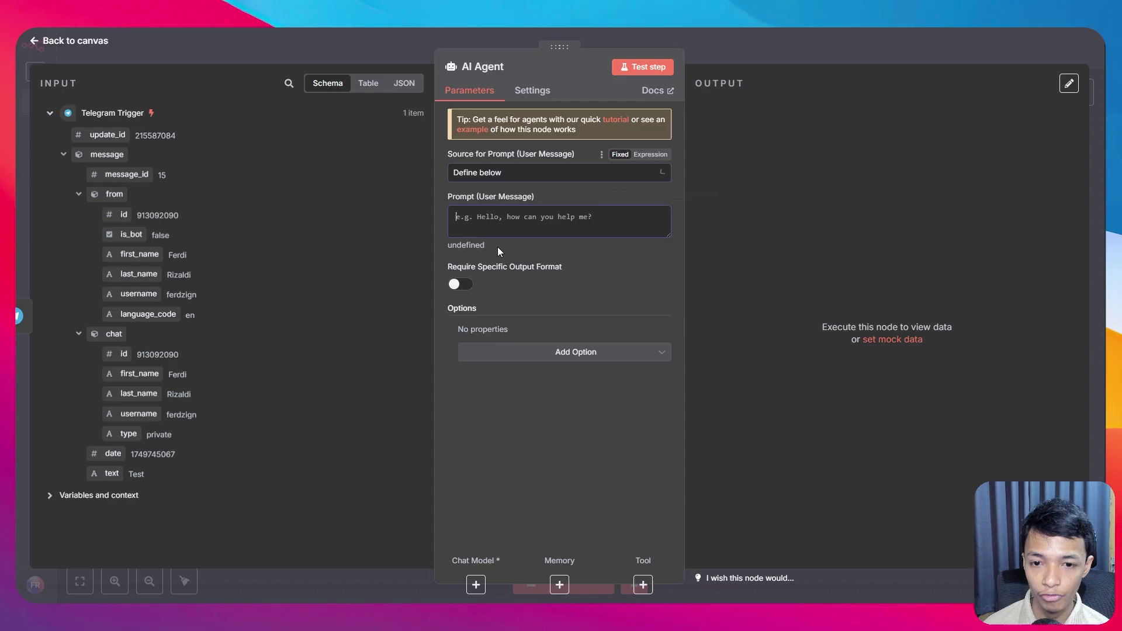
{"action": "left_click", "coordinate": [498, 212]}
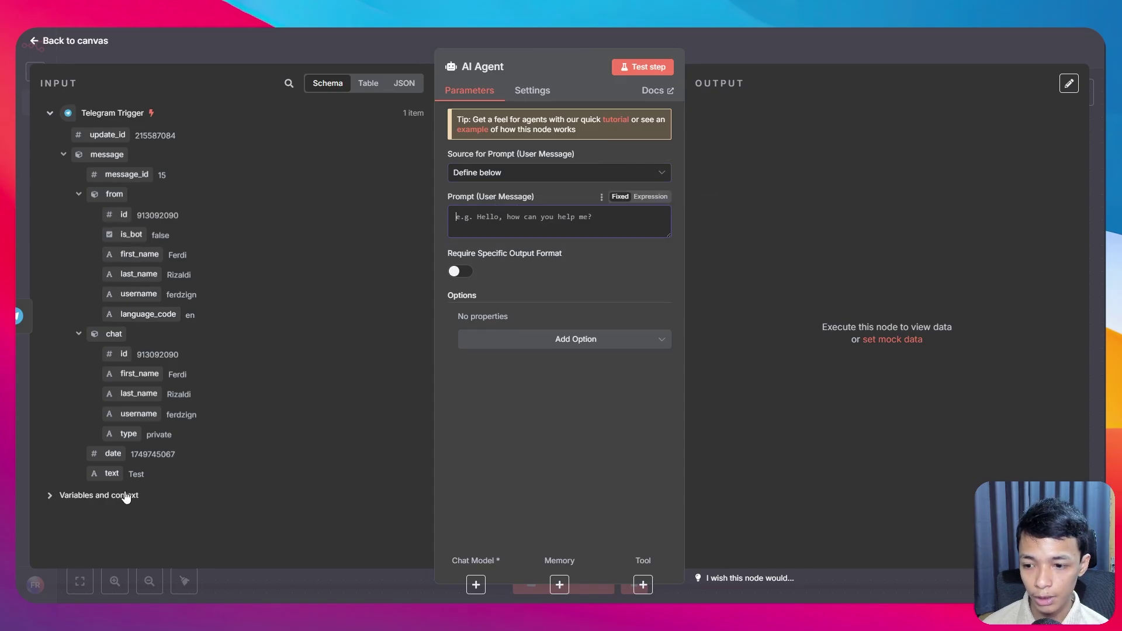
{"action": "left_click_drag", "start_coordinate": [111, 474], "coordinate": [506, 192]}
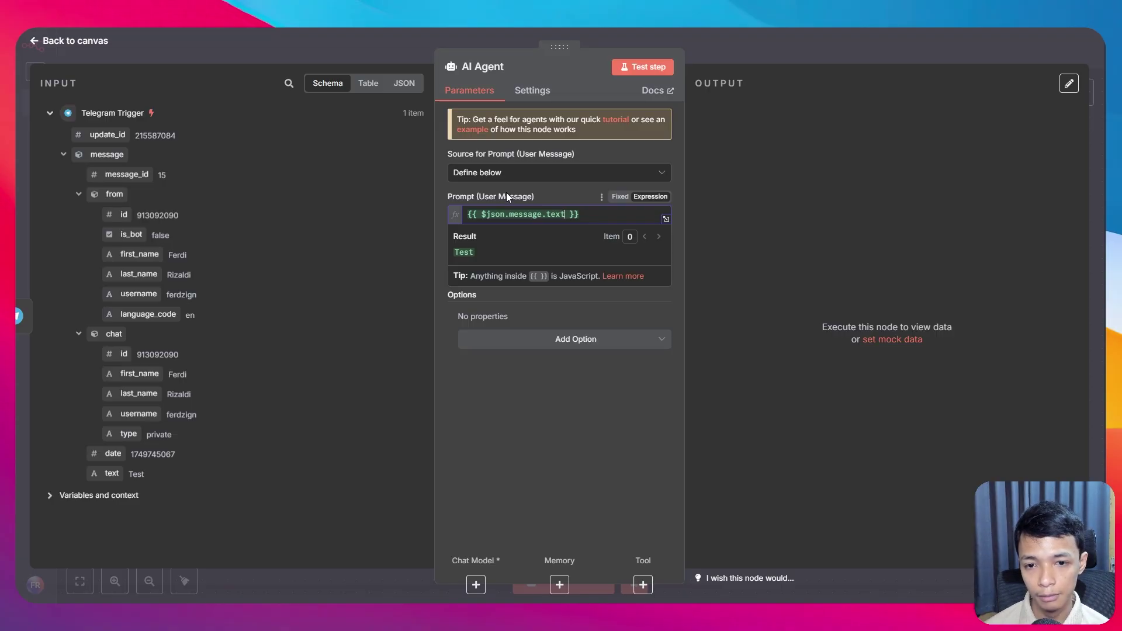
{"action": "left_click", "coordinate": [506, 196]}
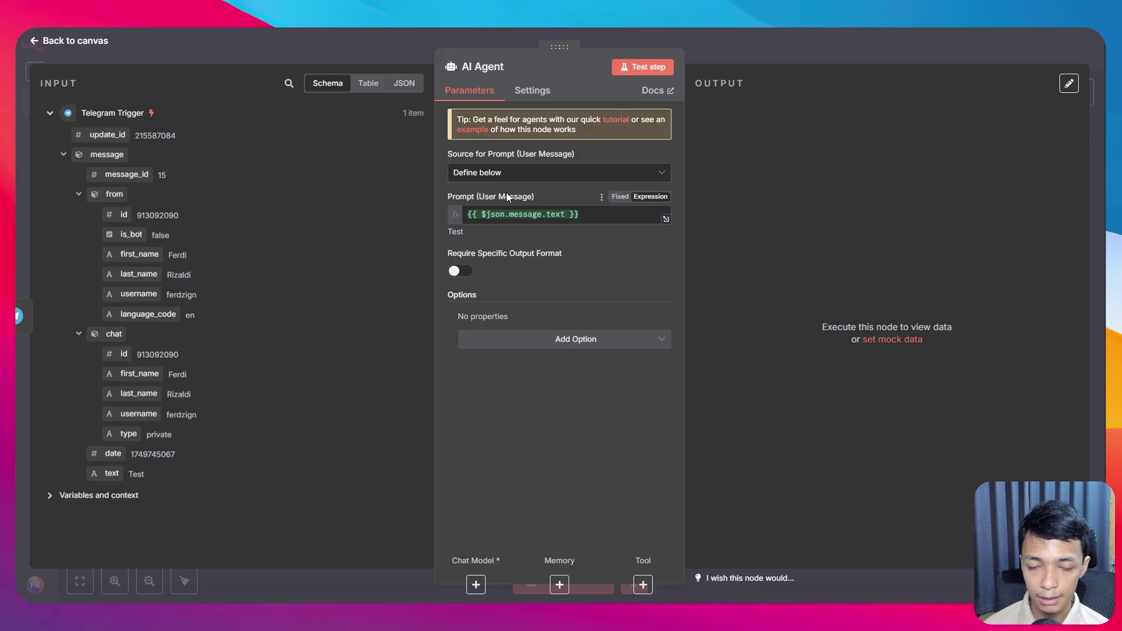
- Attach an OpenAI Chat Model to the AI Agent and select the together_ai/meta-llama Llama-3.3-70B-Instruct model for it
{"action": "left_click", "coordinate": [476, 584]}
{"action": "scroll", "coordinate": [1087, 374], "scroll_direction": "down", "scroll_amount": 1}
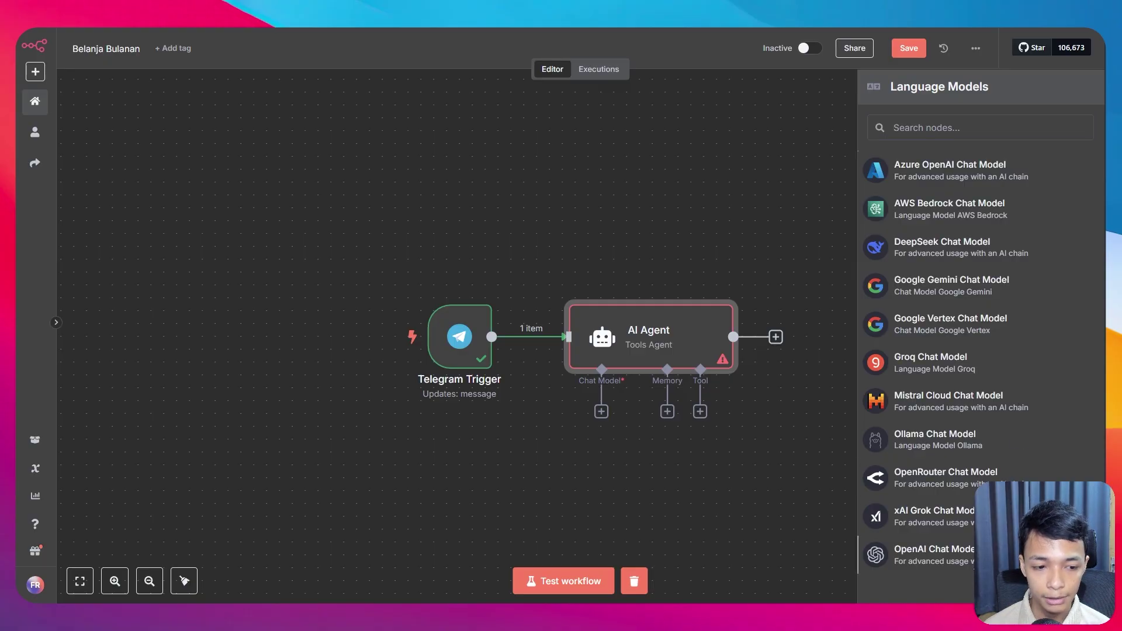
{"action": "left_click", "coordinate": [929, 553]}
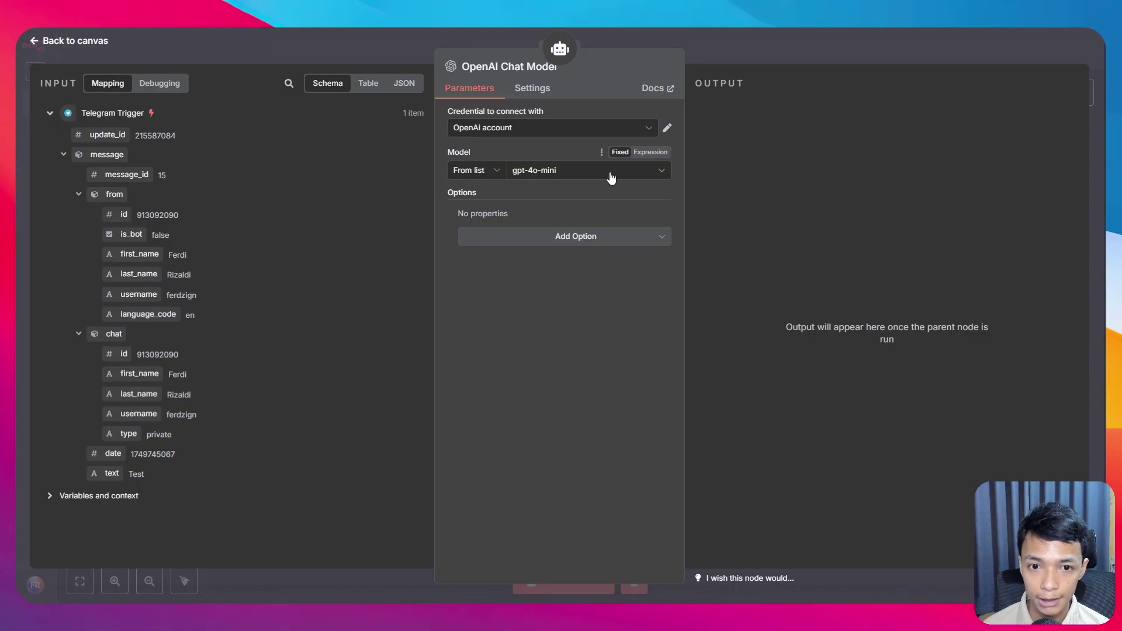
{"action": "left_click", "coordinate": [585, 170]}
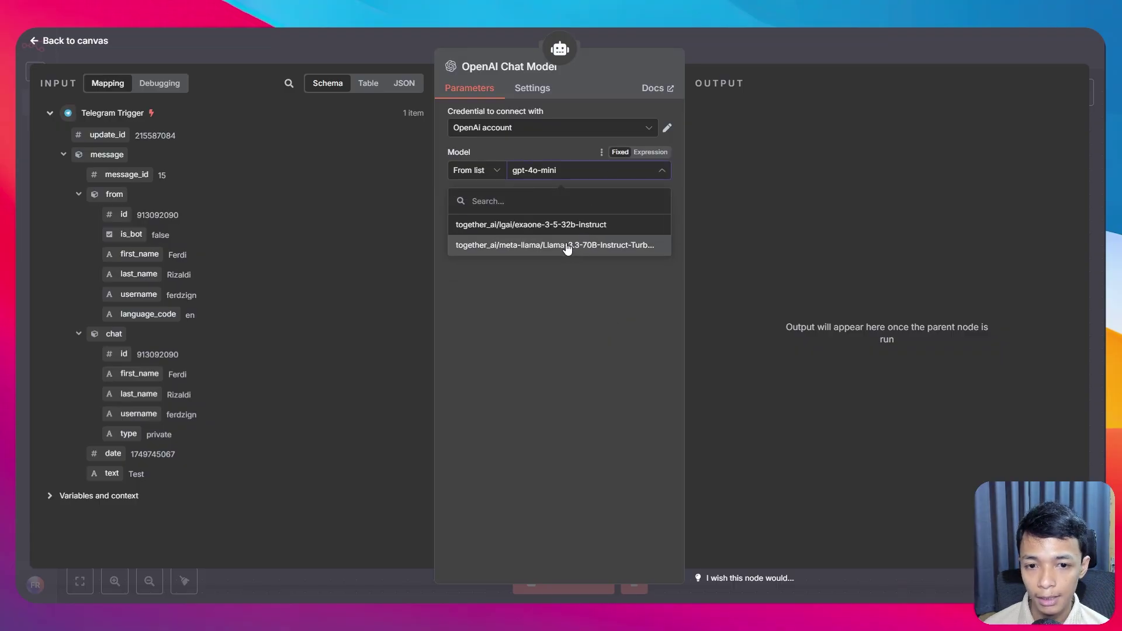
{"action": "left_click", "coordinate": [578, 245]}
{"action": "key", "text": "Escape"}
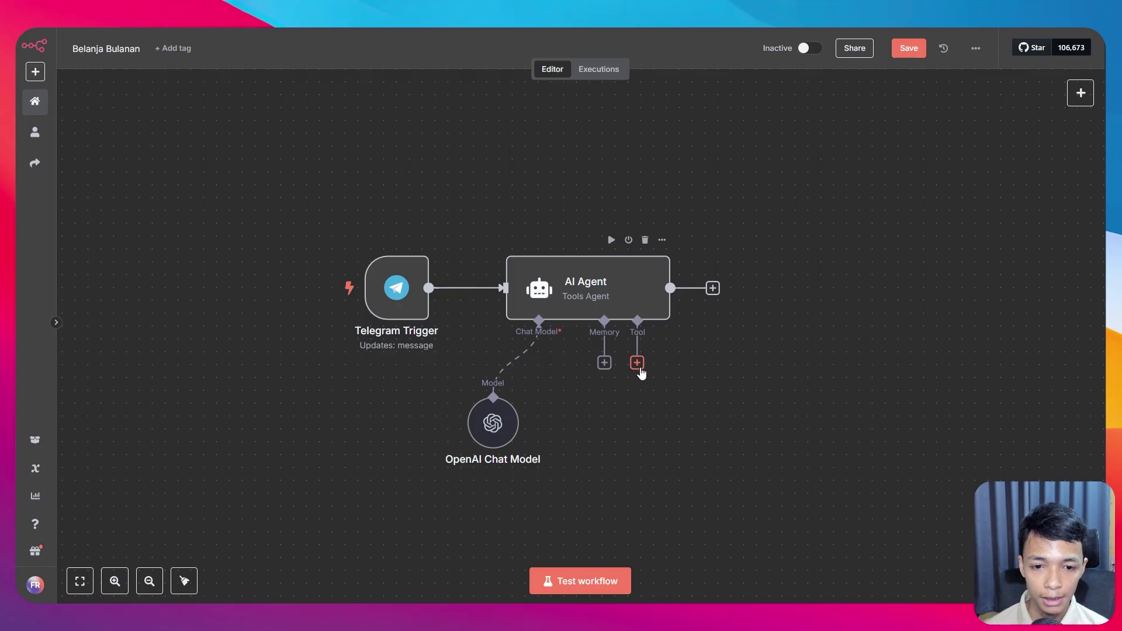
- Attach a Google Sheets Tool to the AI Agent, using the Google Sheets account credential
{"action": "left_click", "coordinate": [636, 363]}
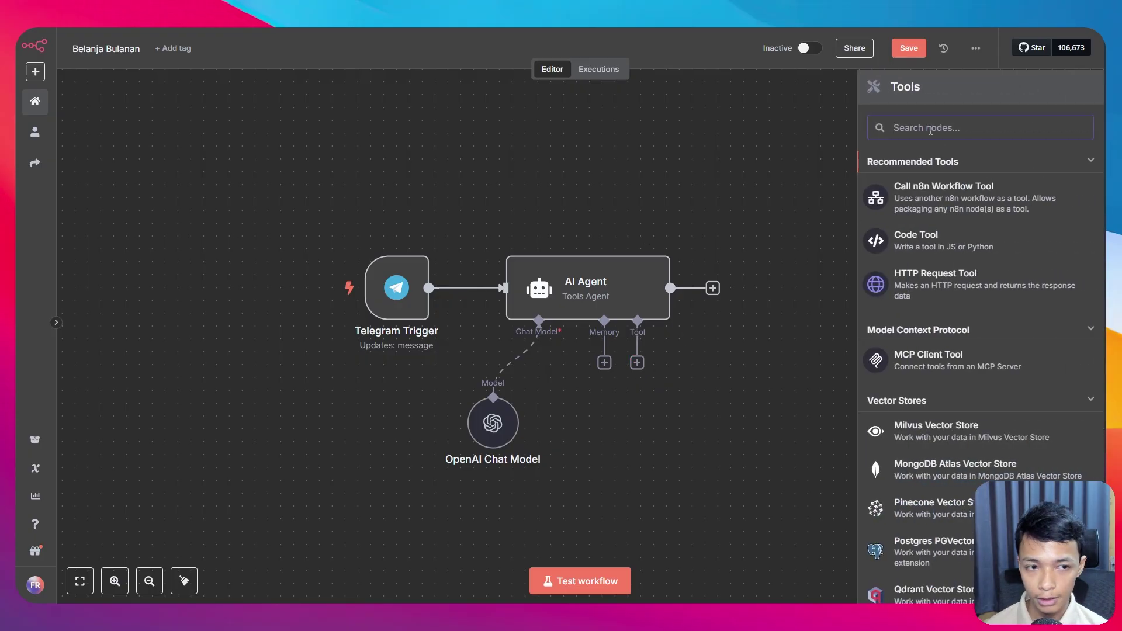
{"action": "type", "text": "sheet"}
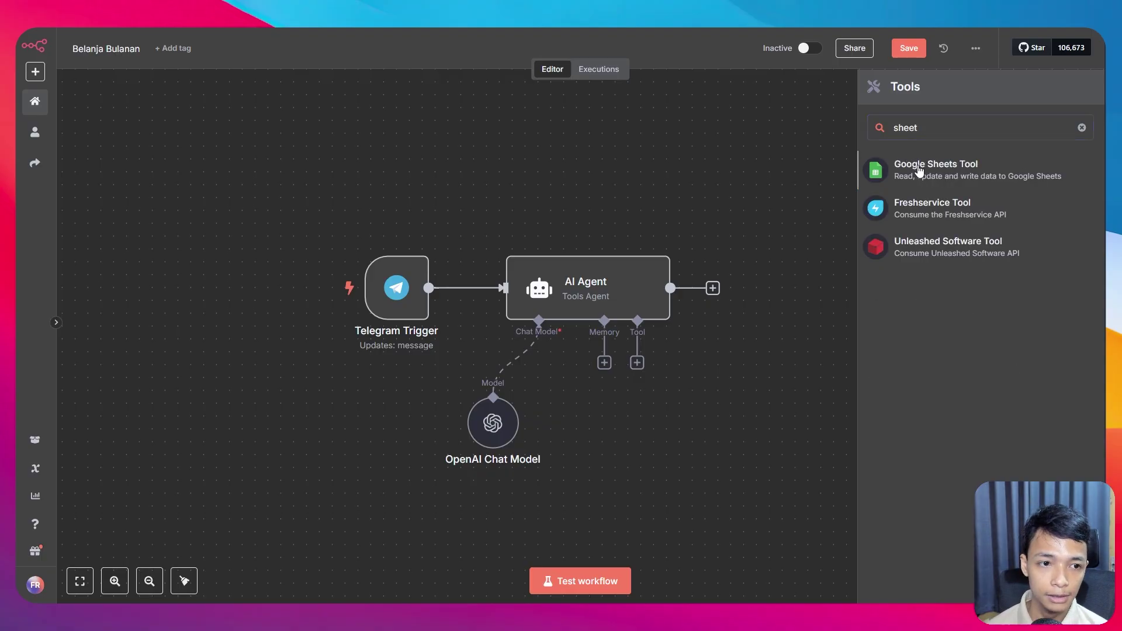
{"action": "left_click", "coordinate": [918, 167]}
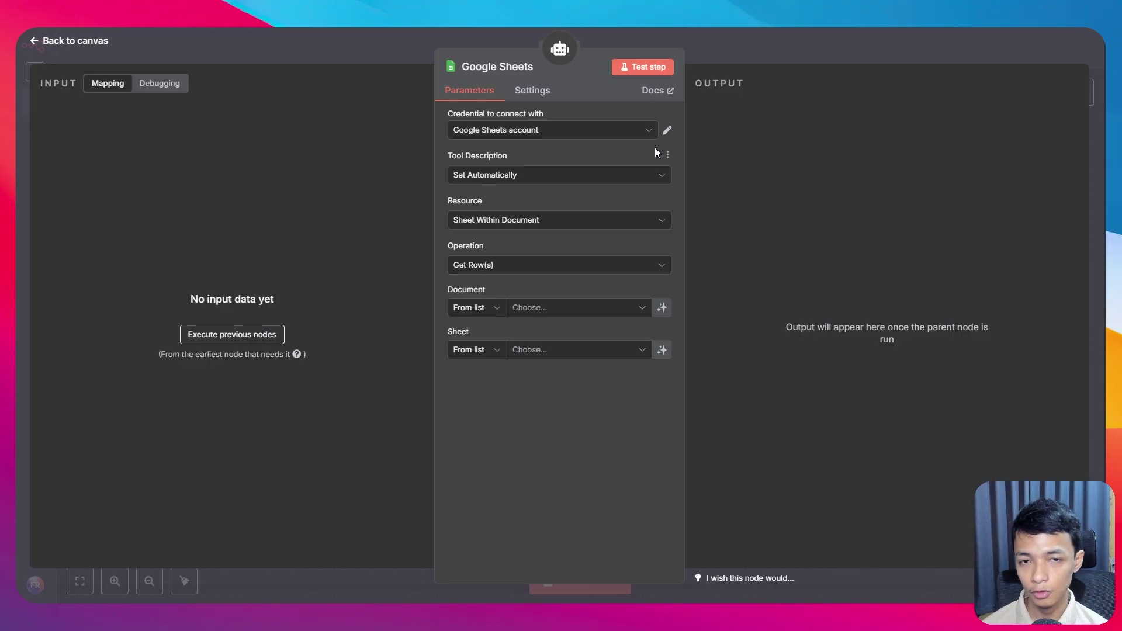
{"action": "left_click", "coordinate": [629, 133]}
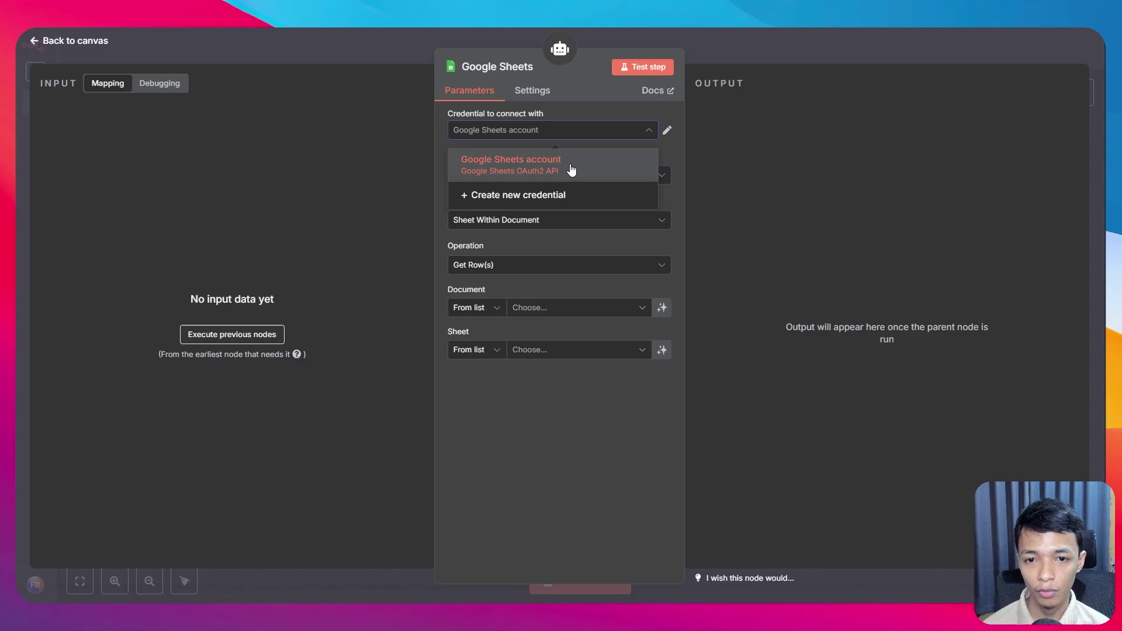
{"action": "left_click", "coordinate": [571, 170]}
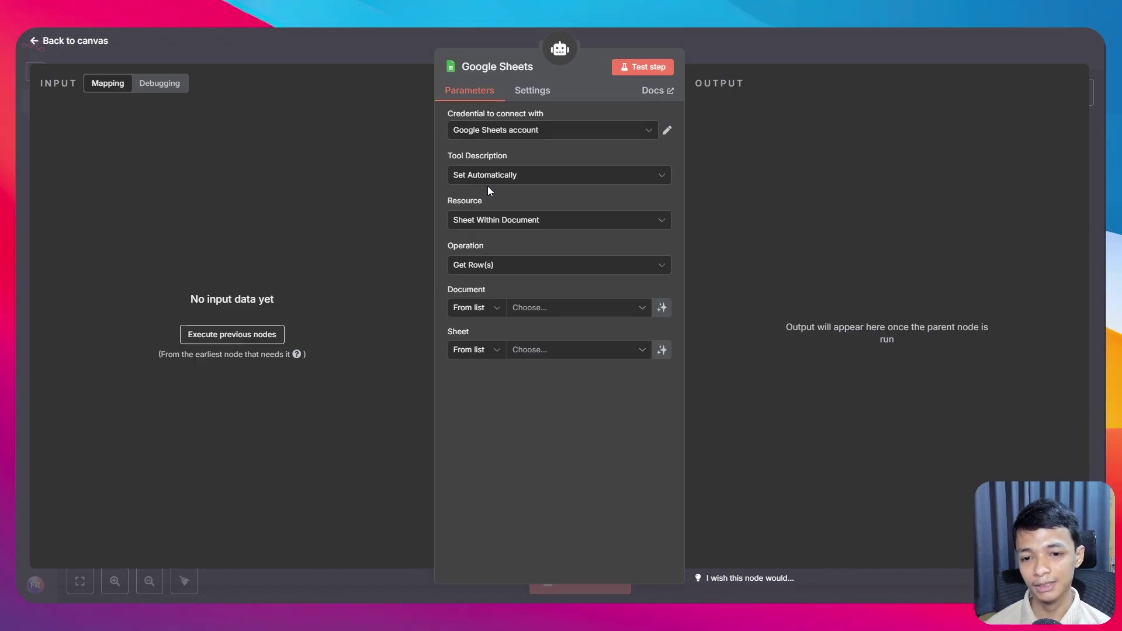
- Set the Google Sheets tool's operation to Append Row
{"action": "left_click", "coordinate": [520, 266]}
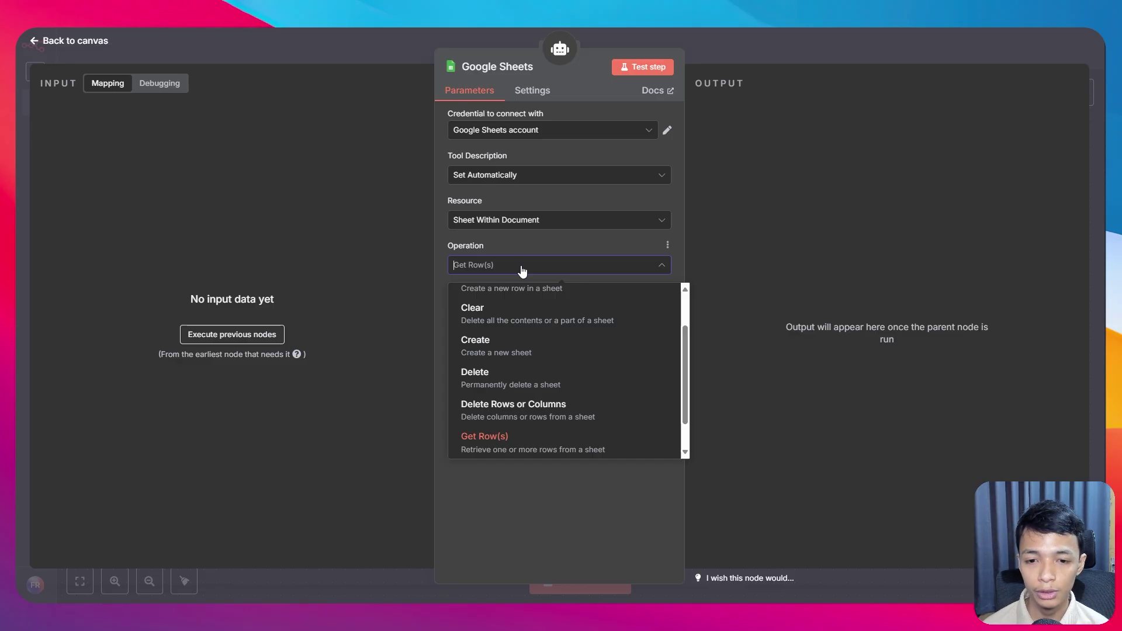
{"action": "scroll", "coordinate": [523, 397], "scroll_direction": "up", "scroll_amount": 2}
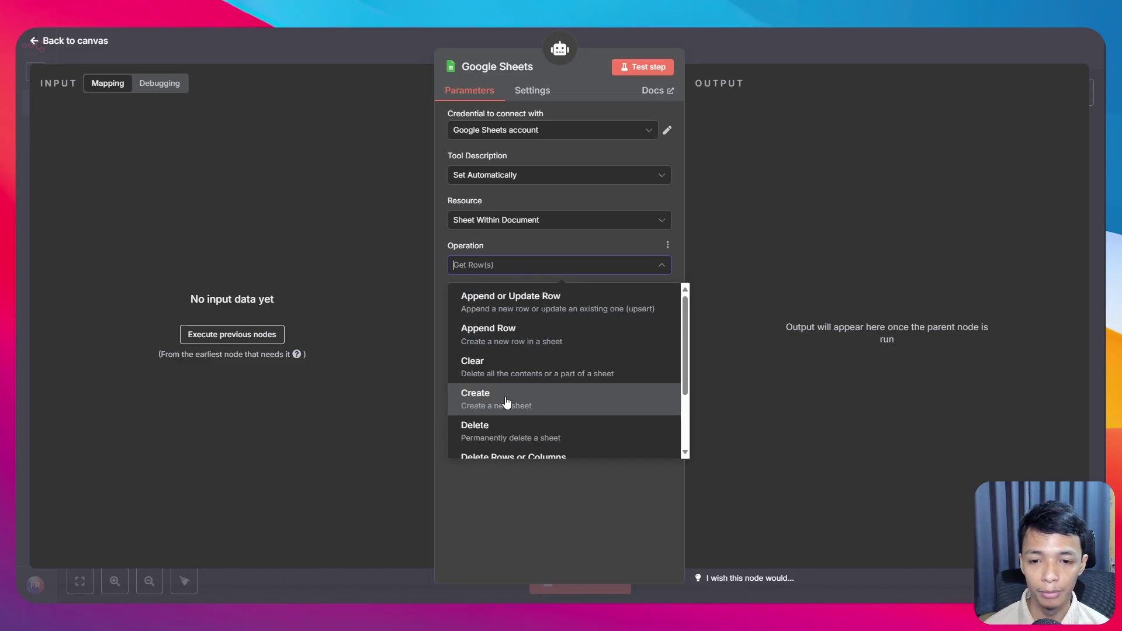
{"action": "left_click", "coordinate": [517, 347]}
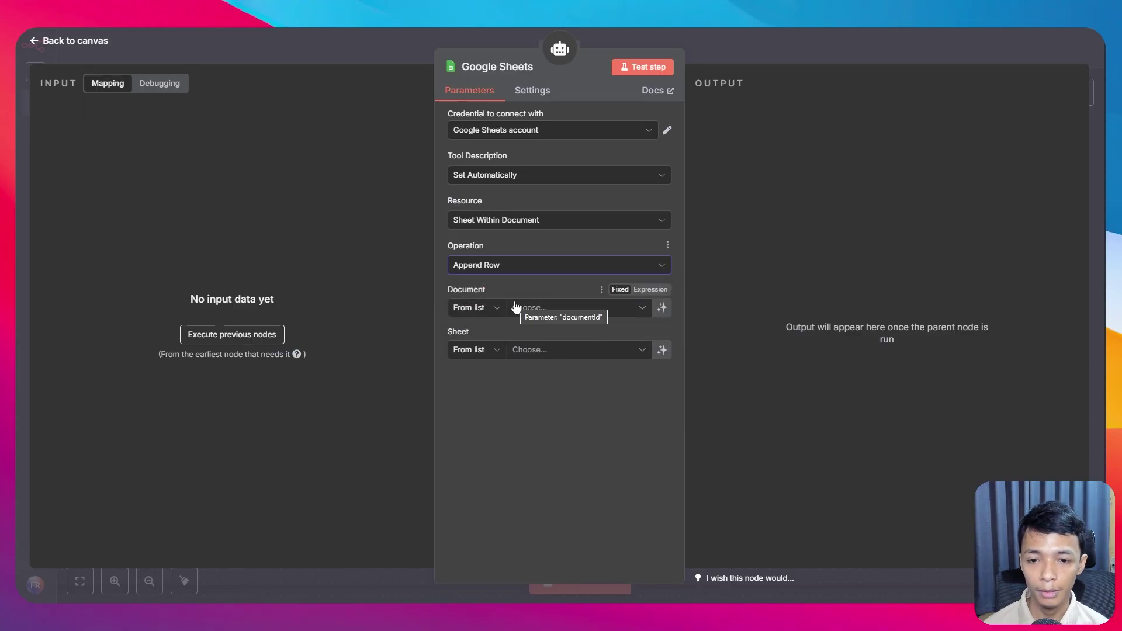
- Choose the belanja bulanan document and its Januari sheet as the destination for the appended rows
{"action": "left_click", "coordinate": [556, 312]}
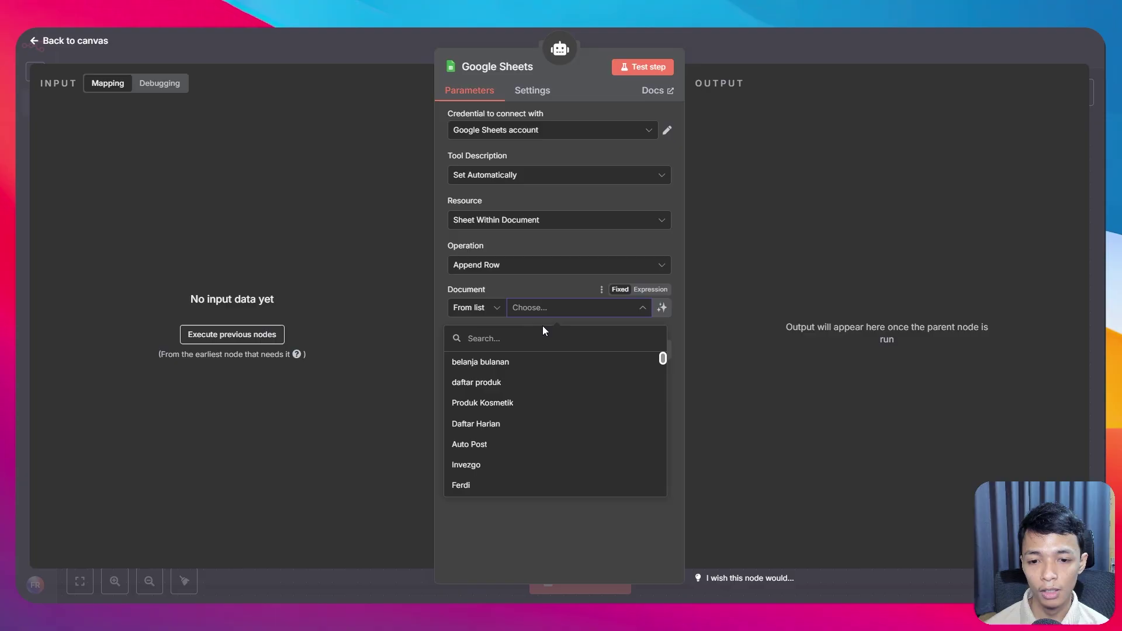
{"action": "left_click_drag", "start_coordinate": [509, 362], "coordinate": [489, 363]}
{"action": "left_click", "coordinate": [488, 362]}
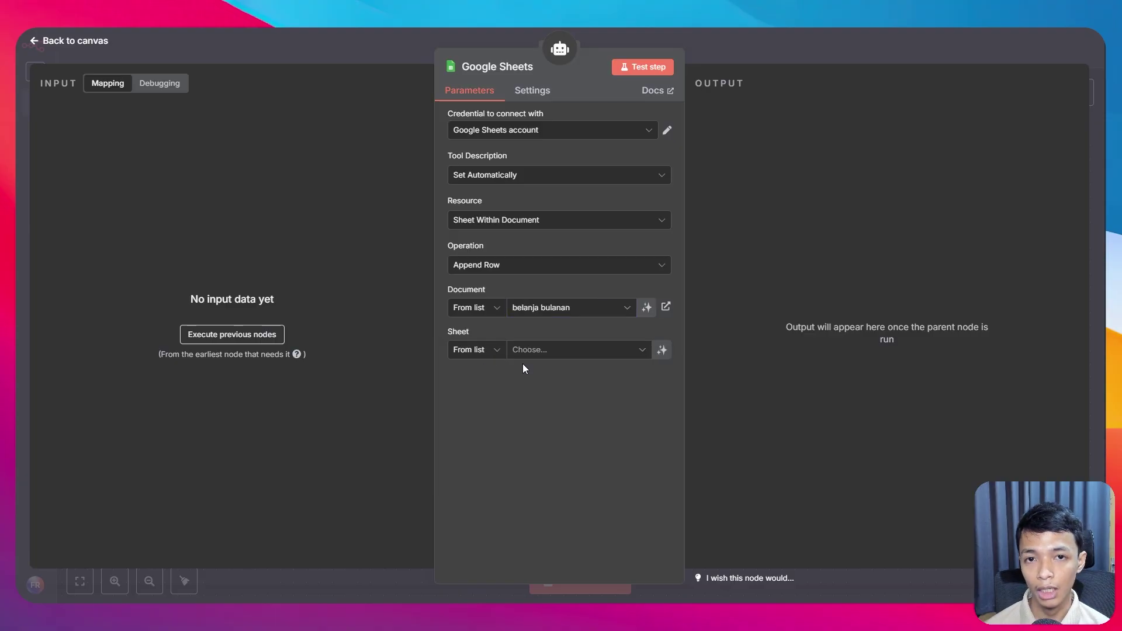
{"action": "left_click", "coordinate": [524, 351]}
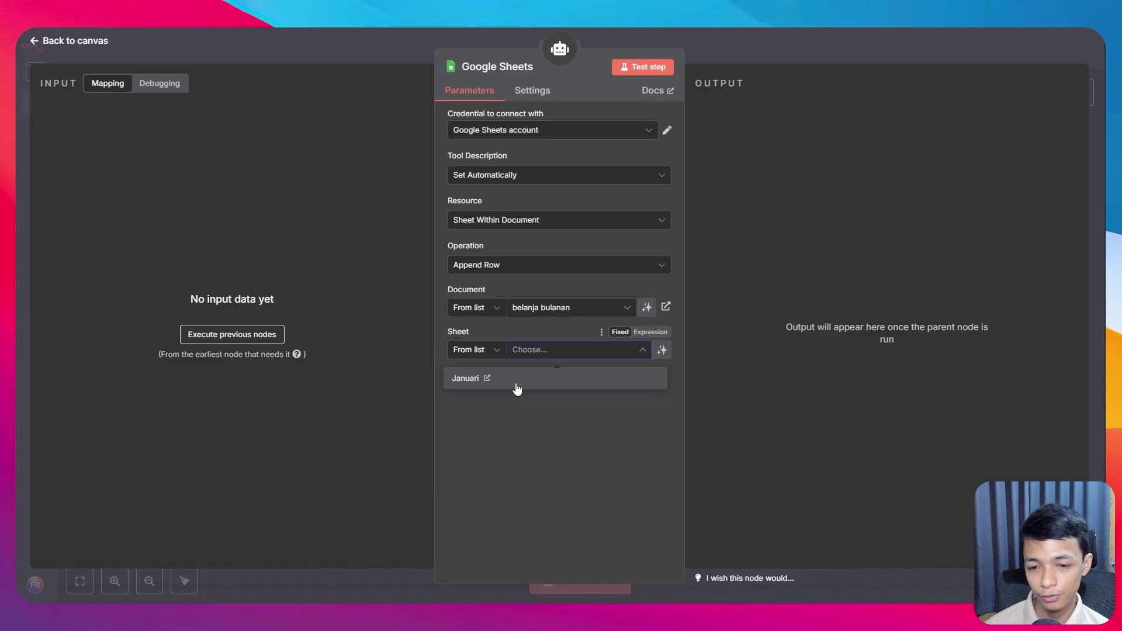
{"action": "left_click", "coordinate": [517, 387]}
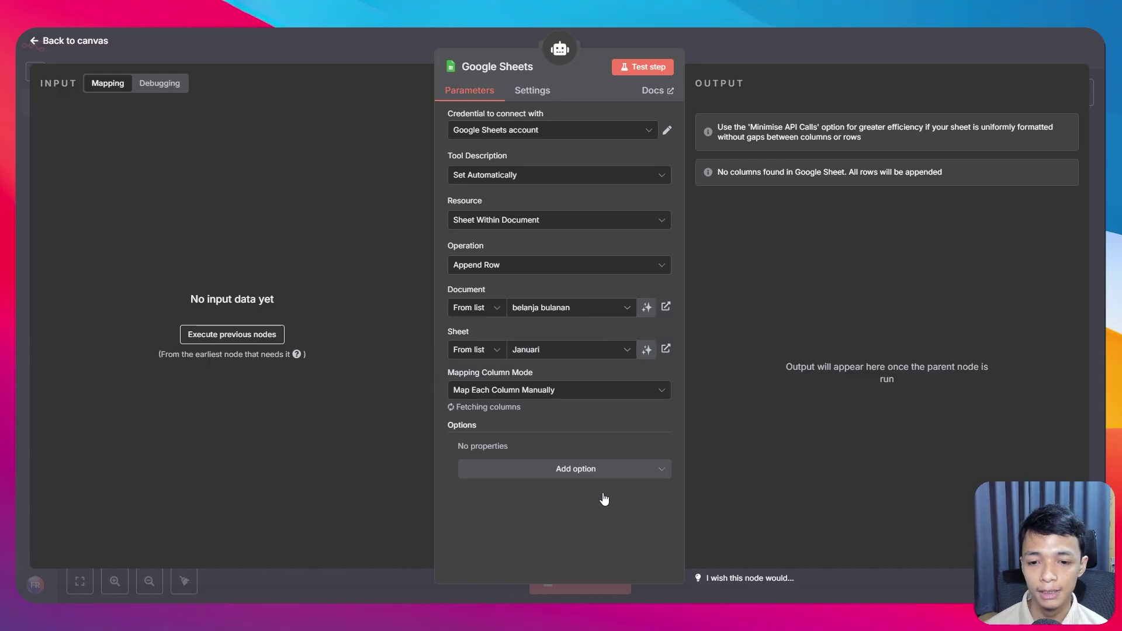
- Let the model automatically define the tanggal, aktivitas and harga values of the Google Sheets tool, and return to the canvas
{"action": "scroll", "coordinate": [519, 402], "scroll_direction": "down", "scroll_amount": 3}
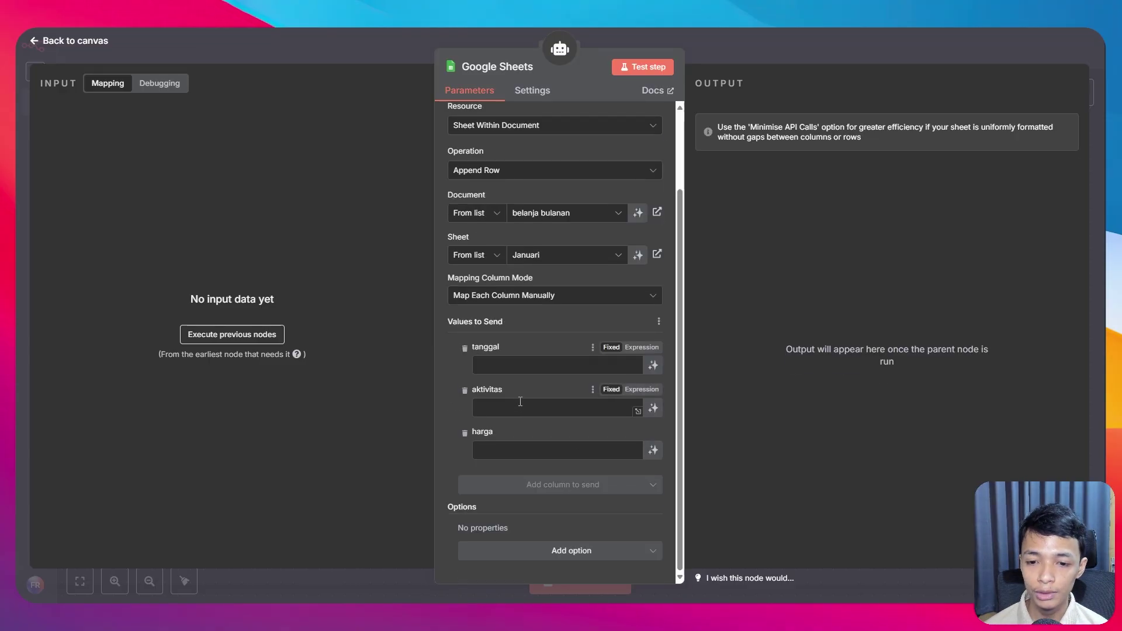
{"action": "scroll", "coordinate": [561, 376], "scroll_direction": "up", "scroll_amount": 3}
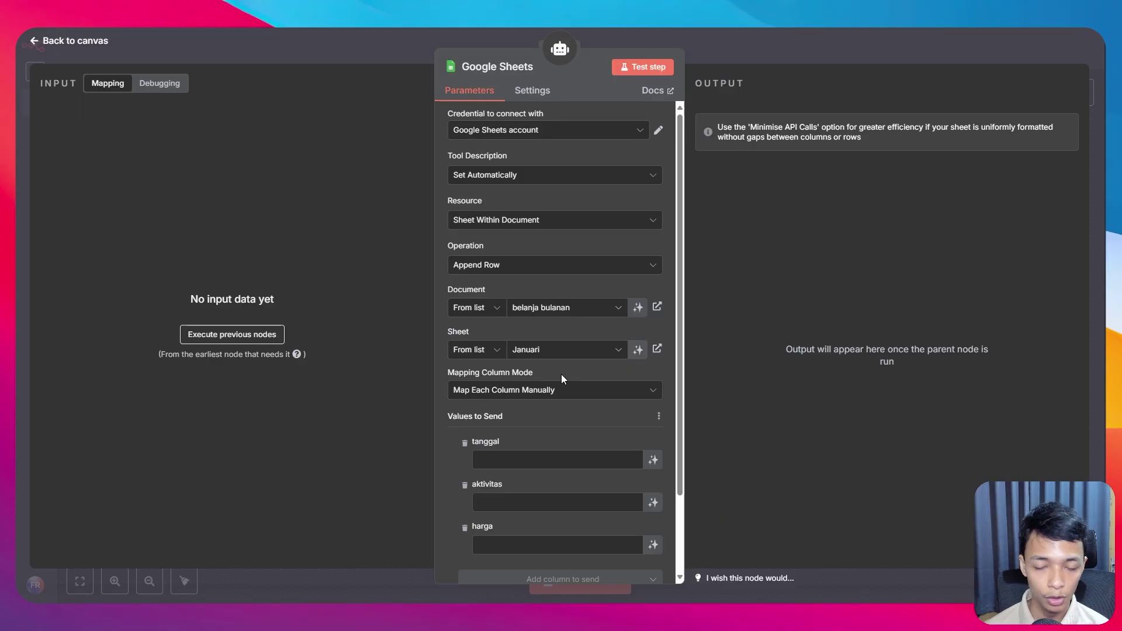
{"action": "scroll", "coordinate": [533, 333], "scroll_direction": "down", "scroll_amount": 3}
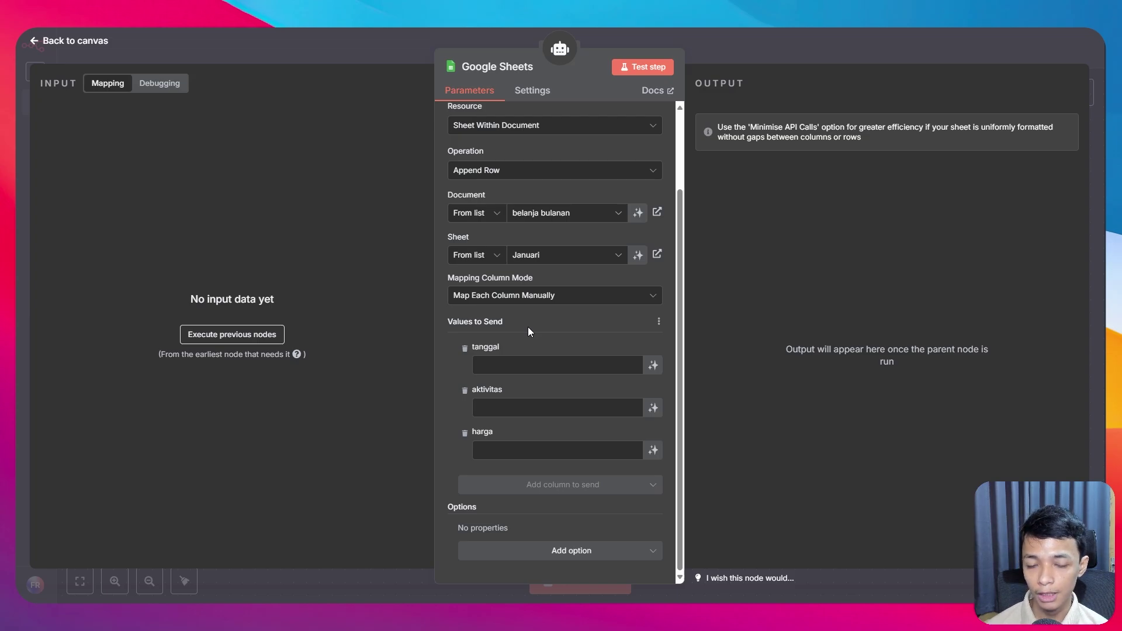
{"action": "left_click", "coordinate": [653, 366]}
{"action": "left_click", "coordinate": [653, 430]}
{"action": "scroll", "coordinate": [643, 374], "scroll_direction": "down", "scroll_amount": 1}
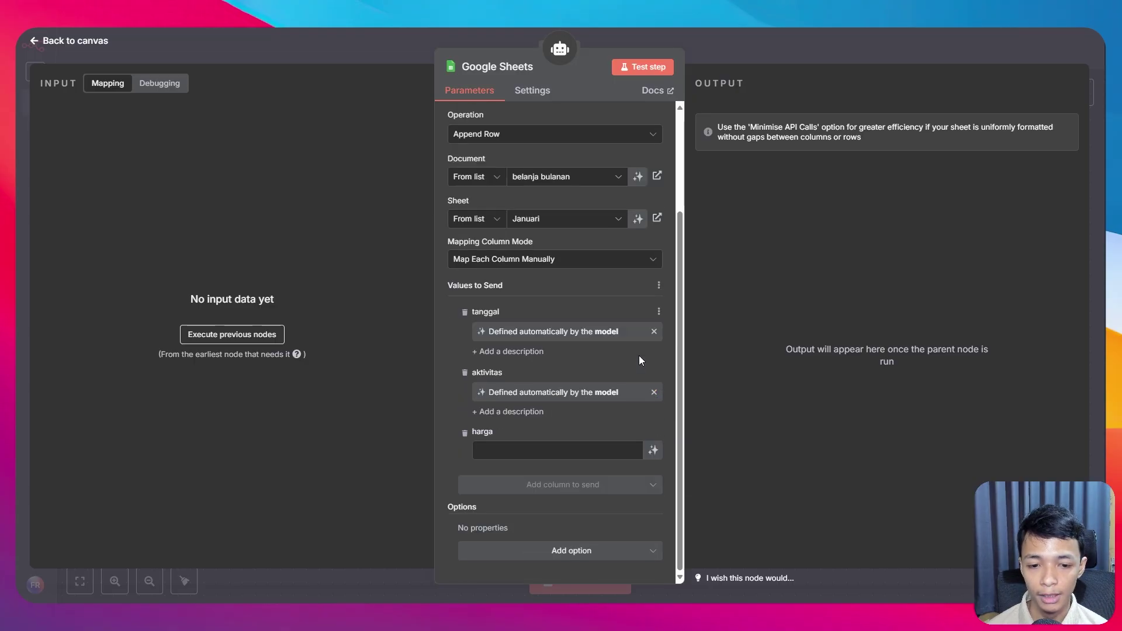
{"action": "left_click", "coordinate": [652, 450]}
{"action": "scroll", "coordinate": [592, 406], "scroll_direction": "down", "scroll_amount": 1}
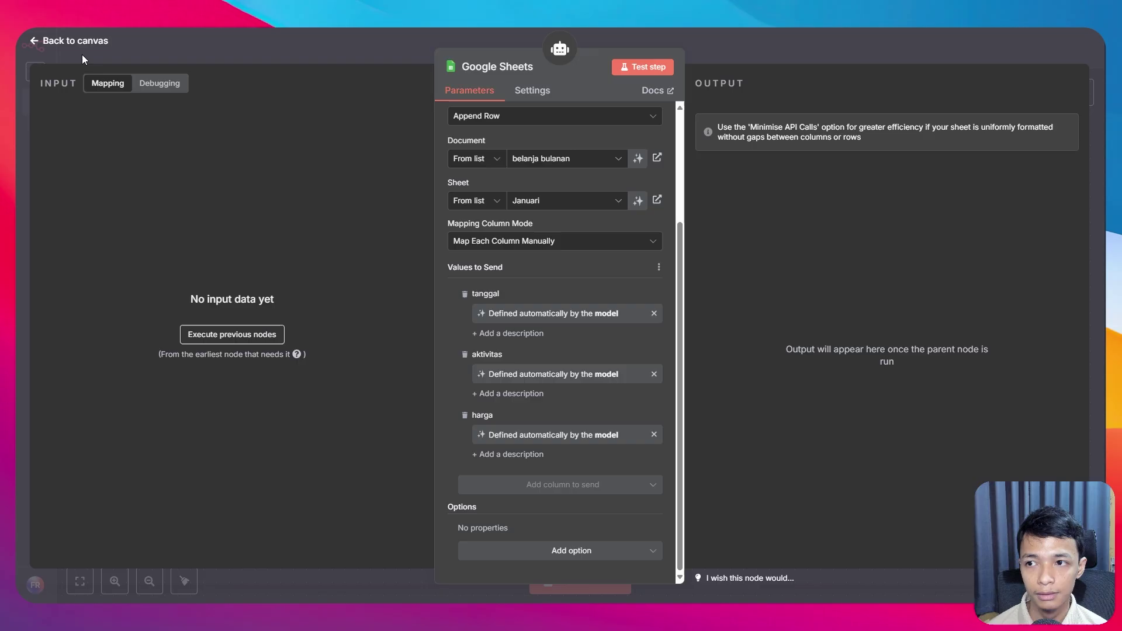
{"action": "left_click", "coordinate": [75, 41]}
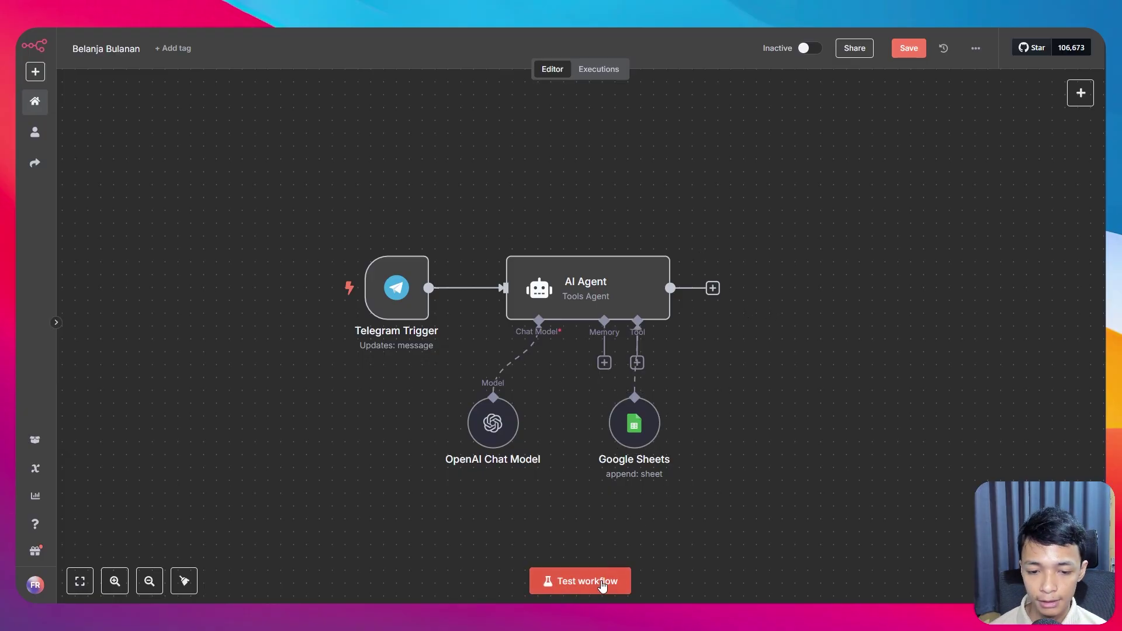
- Start a test run of the workflow, send "Shampoo 20rb" to the N8N bot in Telegram, and return to n8n
{"action": "left_click", "coordinate": [602, 585]}
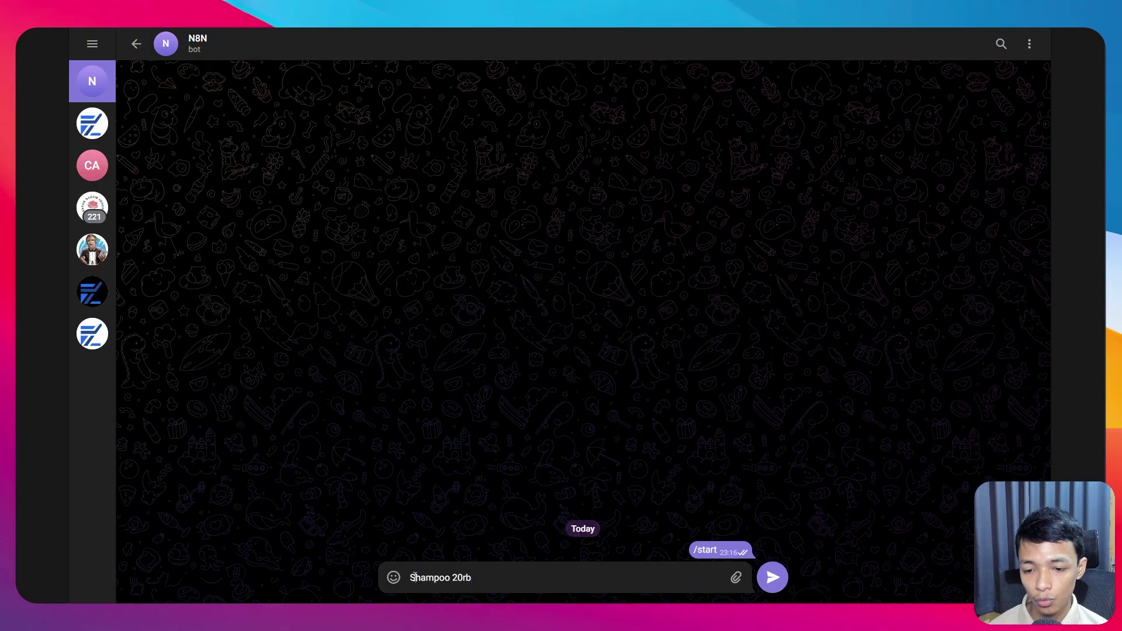
{"action": "left_click_drag", "start_coordinate": [450, 580], "coordinate": [402, 585]}
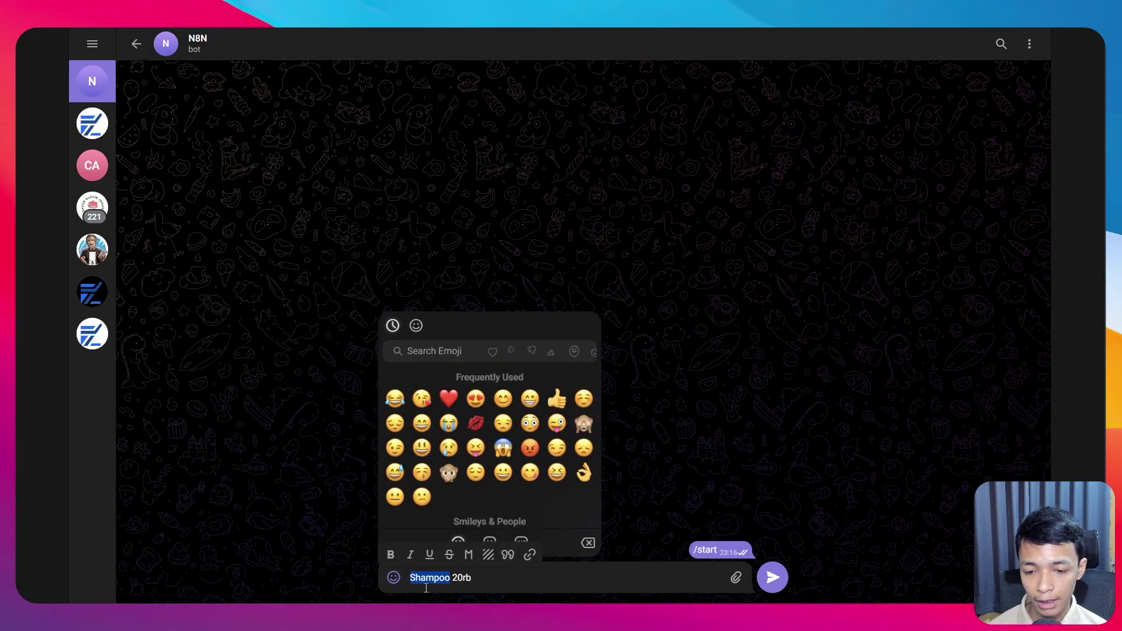
{"action": "left_click", "coordinate": [451, 584]}
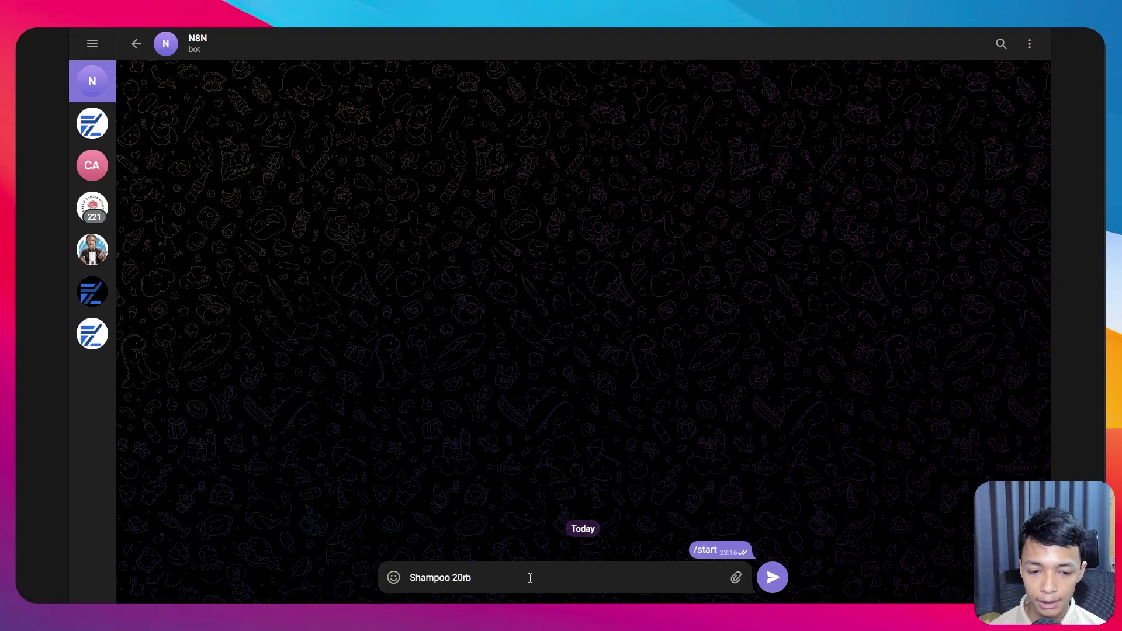
{"action": "key", "text": "Return"}
{"action": "key", "text": "super+Tab"}
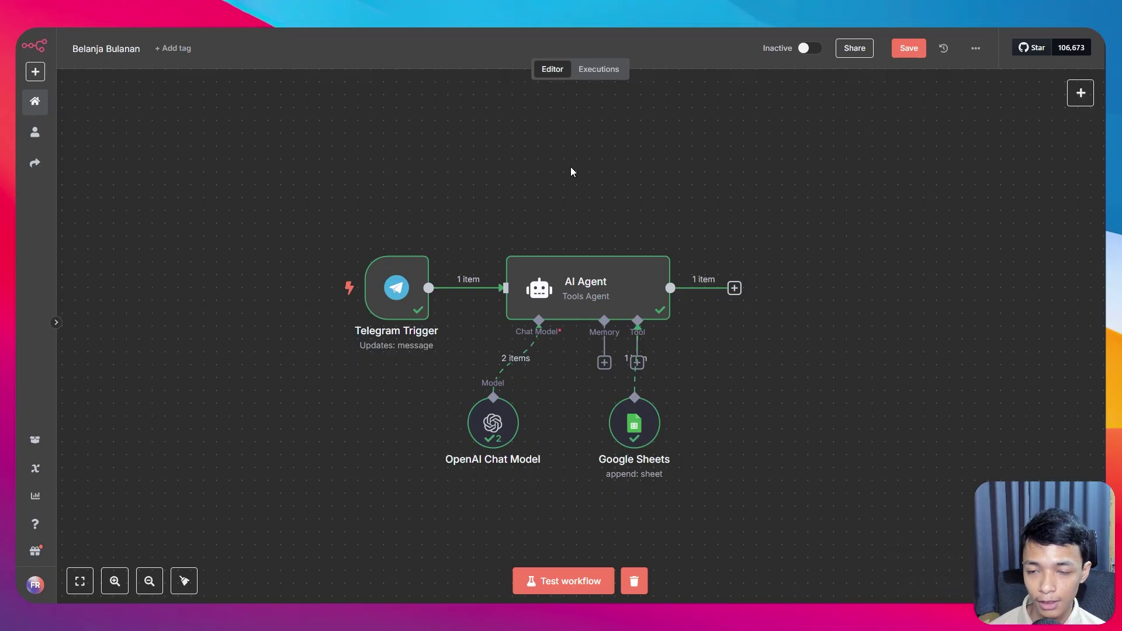
- Check the tanggal, aktivitas and harga cells of row 2 in the belanja bulanan Google Sheets document, and look at the Telegram bot chat
{"action": "key", "text": "ctrl+Tab"}
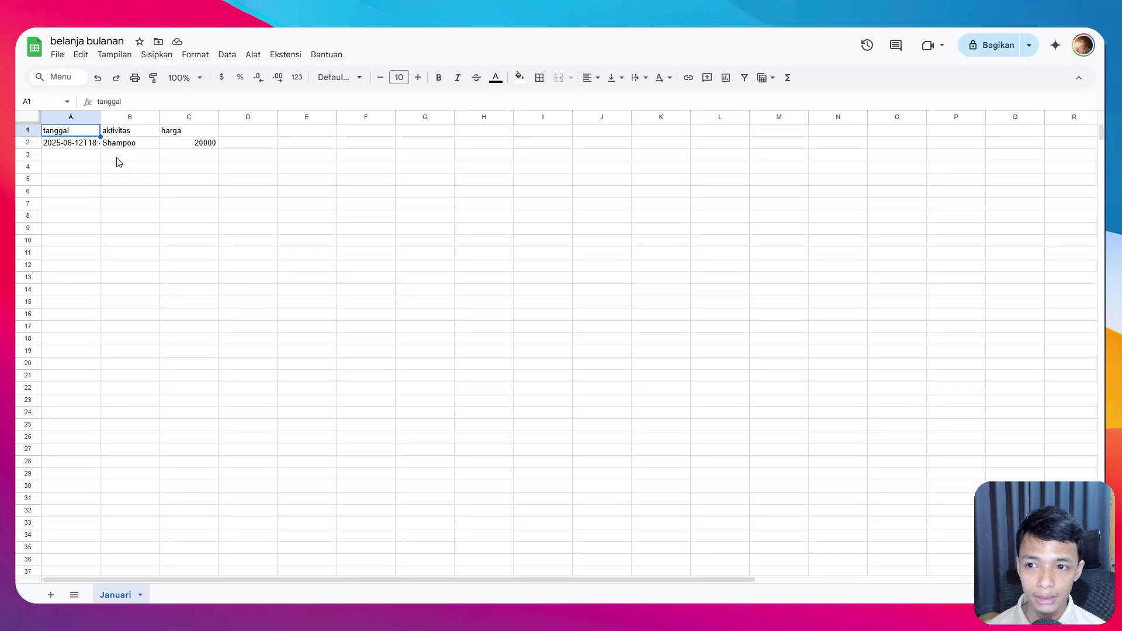
{"action": "left_click", "coordinate": [85, 146]}
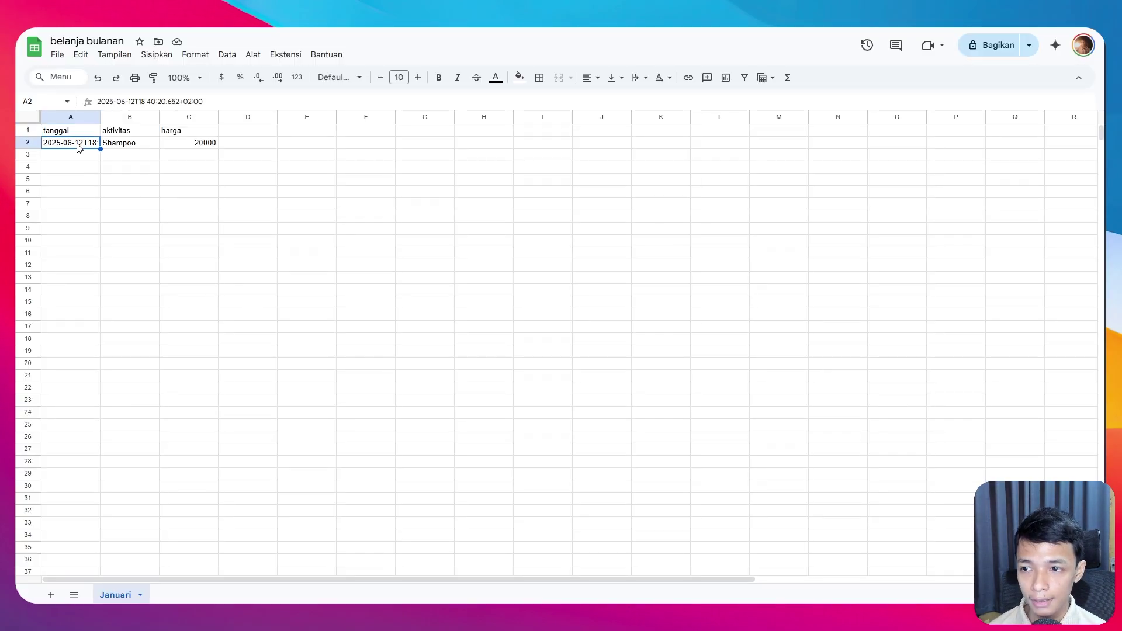
{"action": "left_click", "coordinate": [119, 146]}
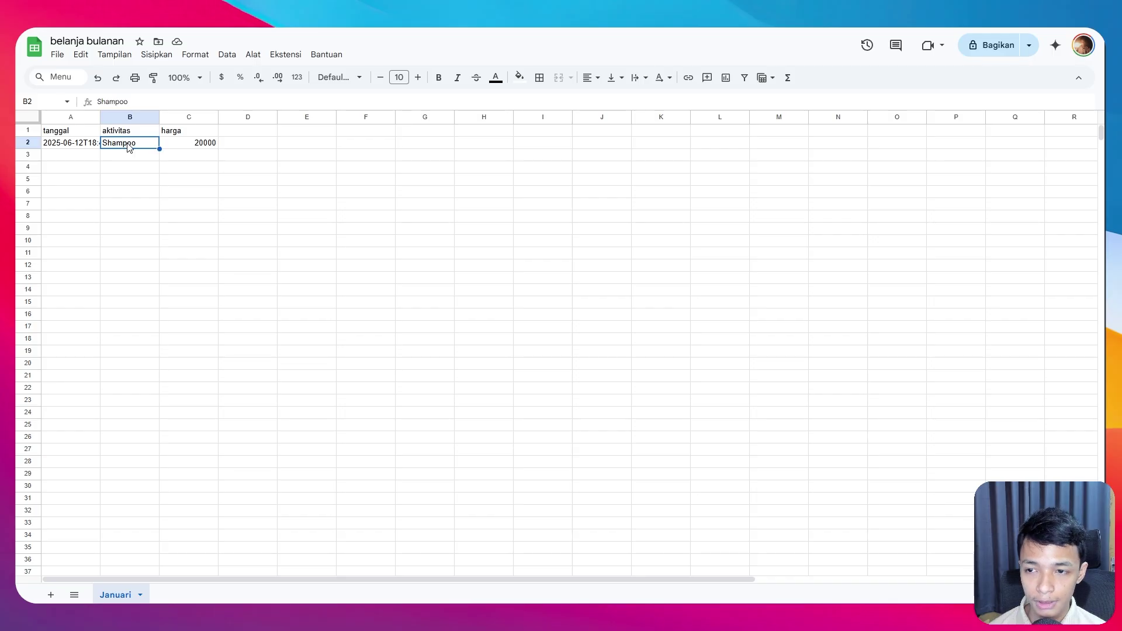
{"action": "left_click", "coordinate": [199, 146]}
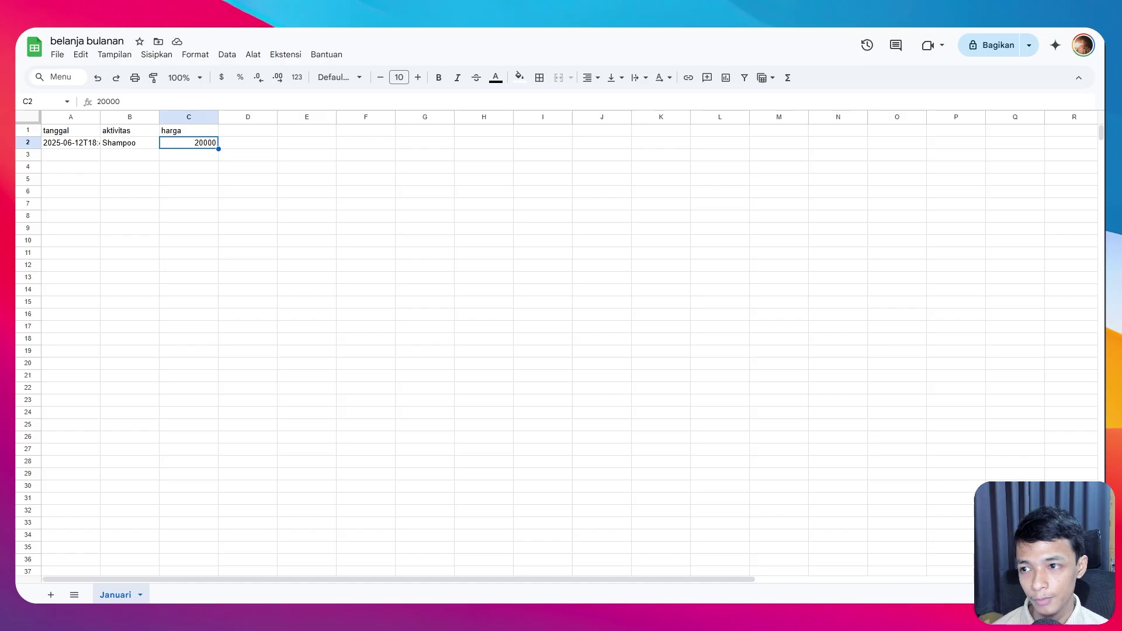
{"action": "key", "text": "super+Tab"}
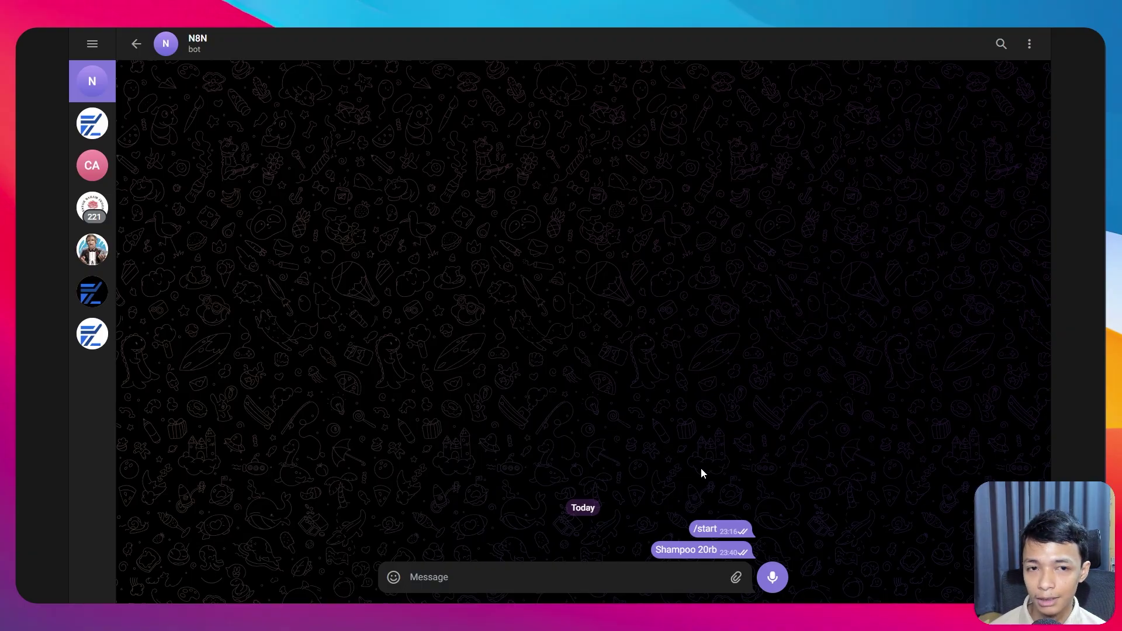
- Back in n8n, add a Telegram node with the Send a text message action after the AI Agent
{"action": "key", "text": "super+Tab"}
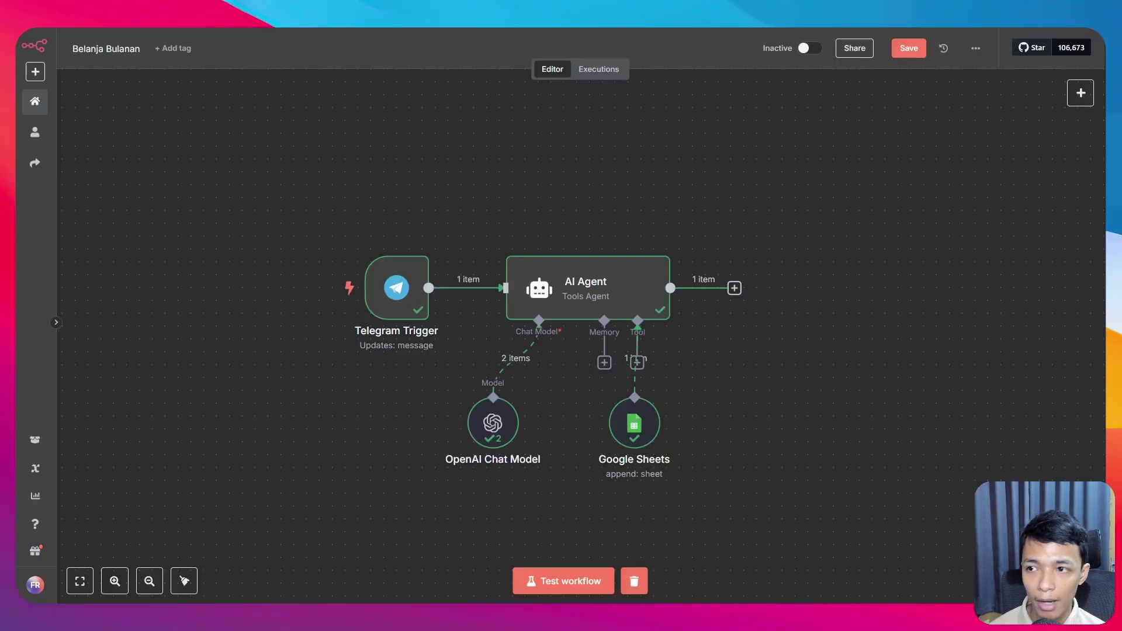
{"action": "left_click", "coordinate": [734, 288]}
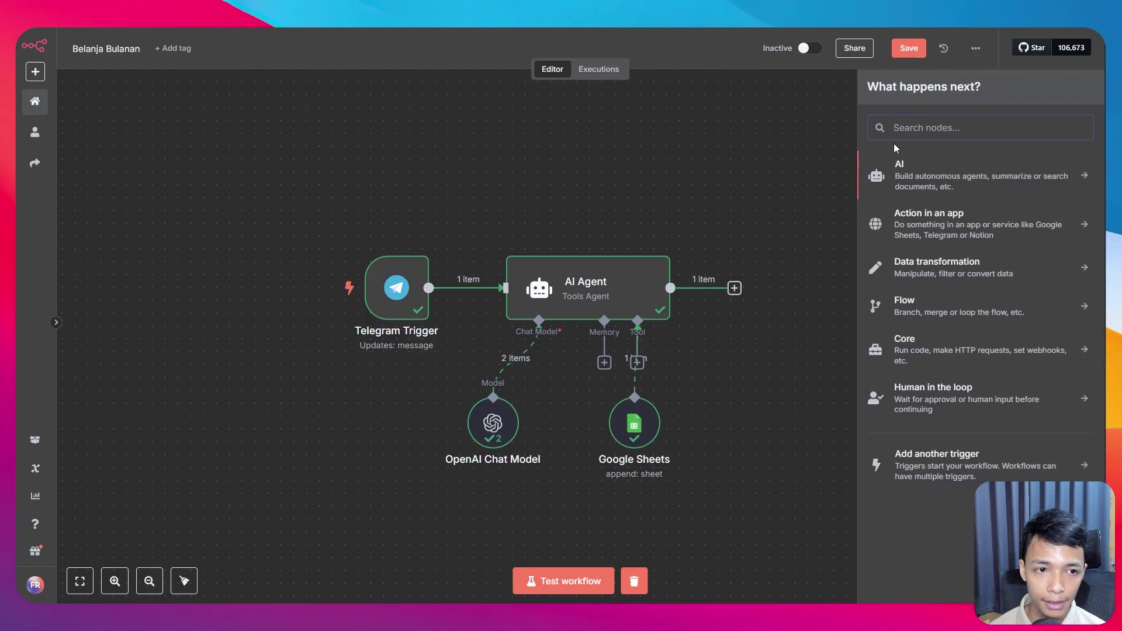
{"action": "type", "text": "te"}
{"action": "key", "text": "Return"}
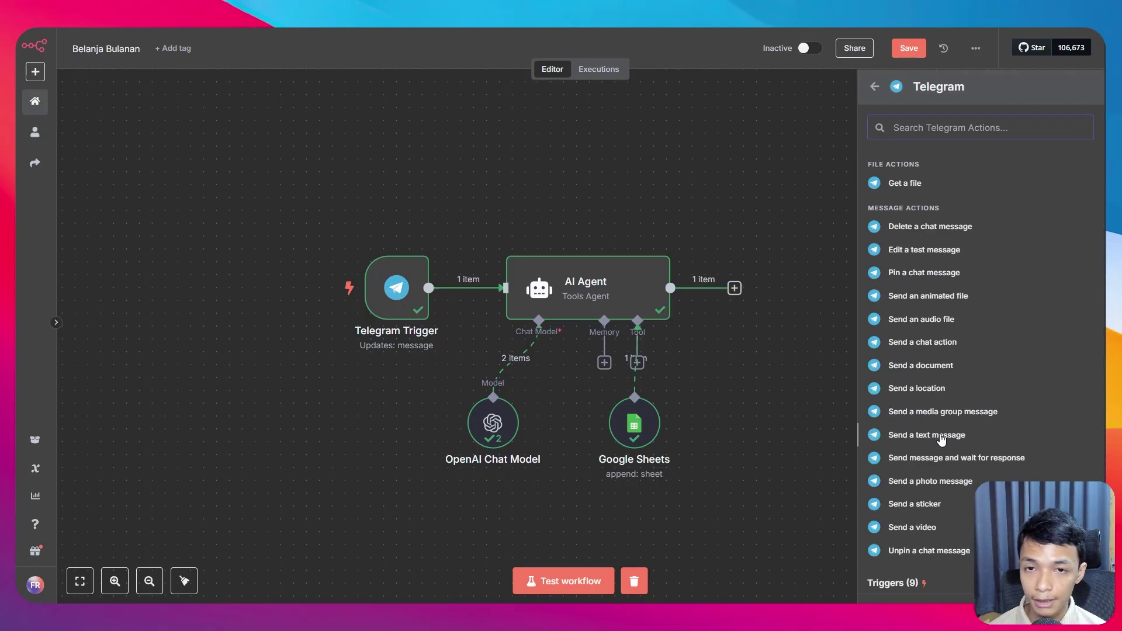
{"action": "left_click", "coordinate": [940, 436]}
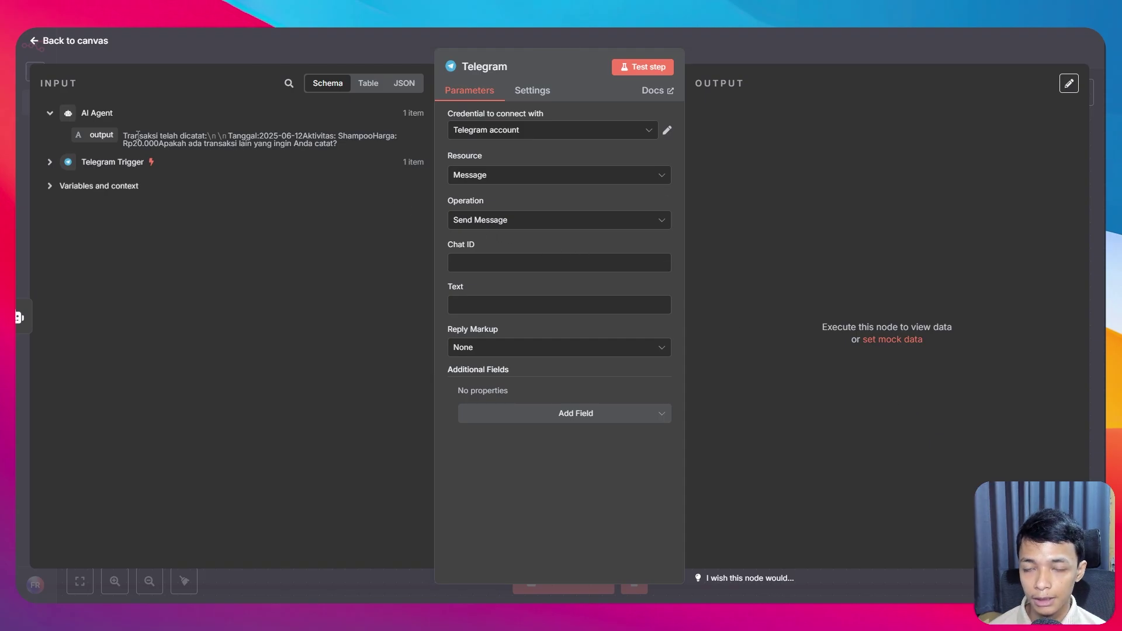
- Map the Telegram node's Chat ID to the sender id (message.from.id) from the Telegram Trigger
{"action": "left_click", "coordinate": [50, 162]}
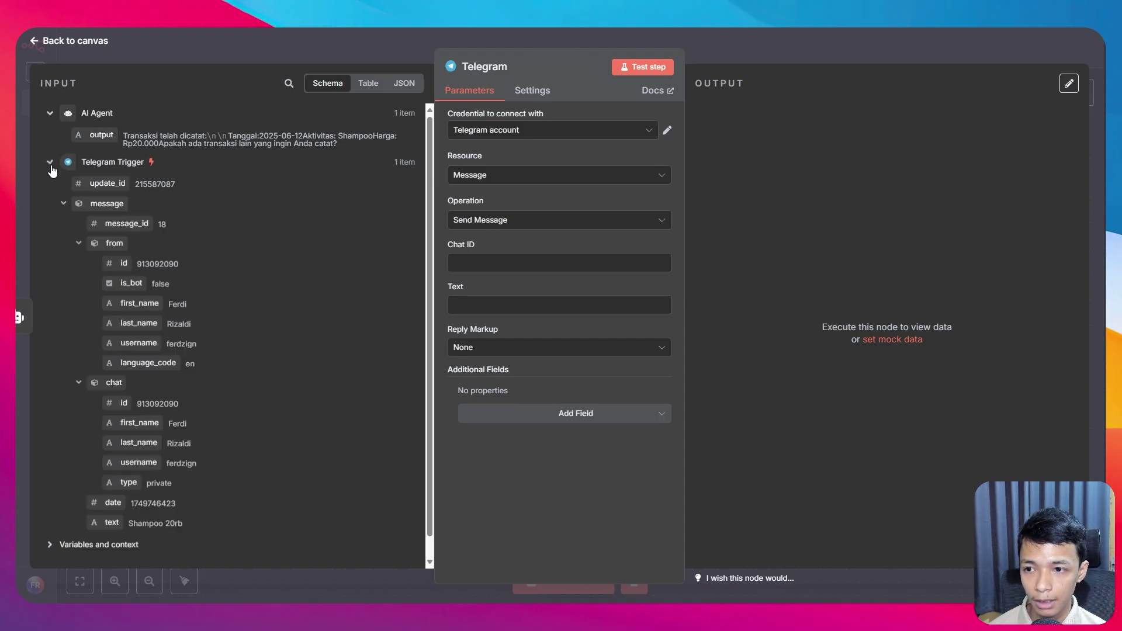
{"action": "scroll", "coordinate": [233, 241], "scroll_direction": "down", "scroll_amount": 1}
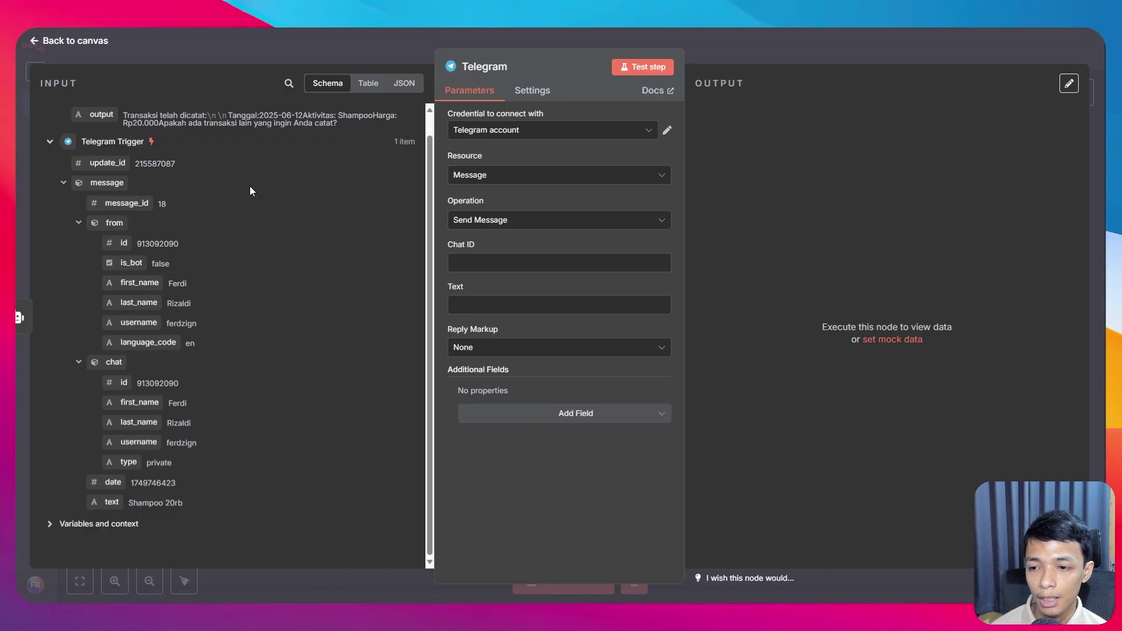
{"action": "left_click_drag", "start_coordinate": [123, 243], "coordinate": [463, 262]}
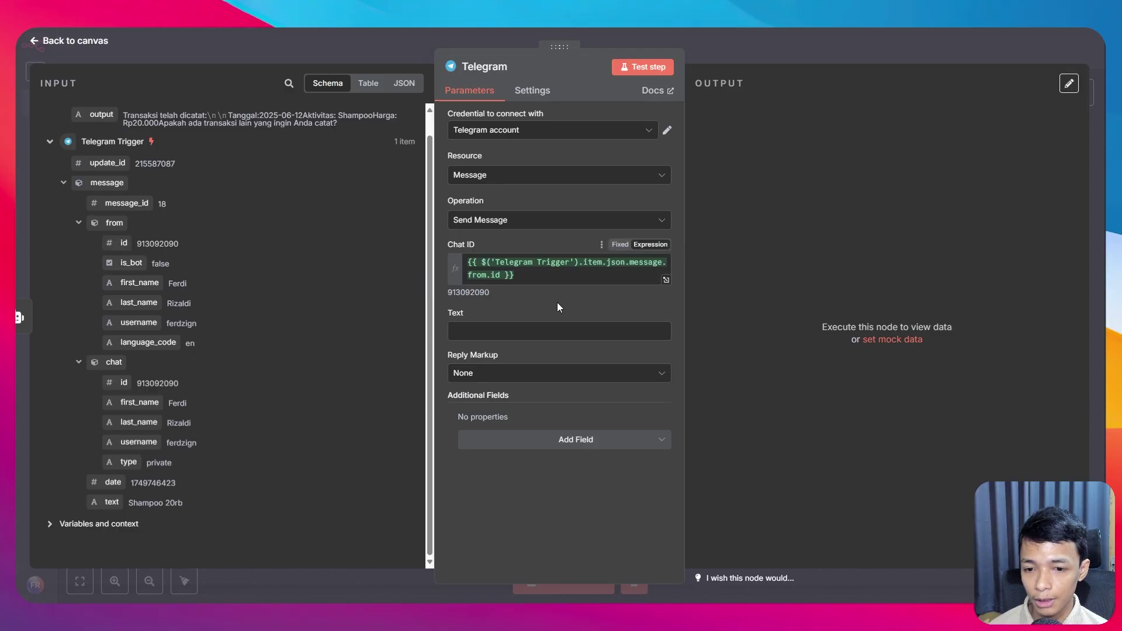
- Set the Telegram node's Text to the AI Agent's output, {{ $json.output }}, and return to the canvas
{"action": "scroll", "coordinate": [236, 211], "scroll_direction": "up", "scroll_amount": 1}
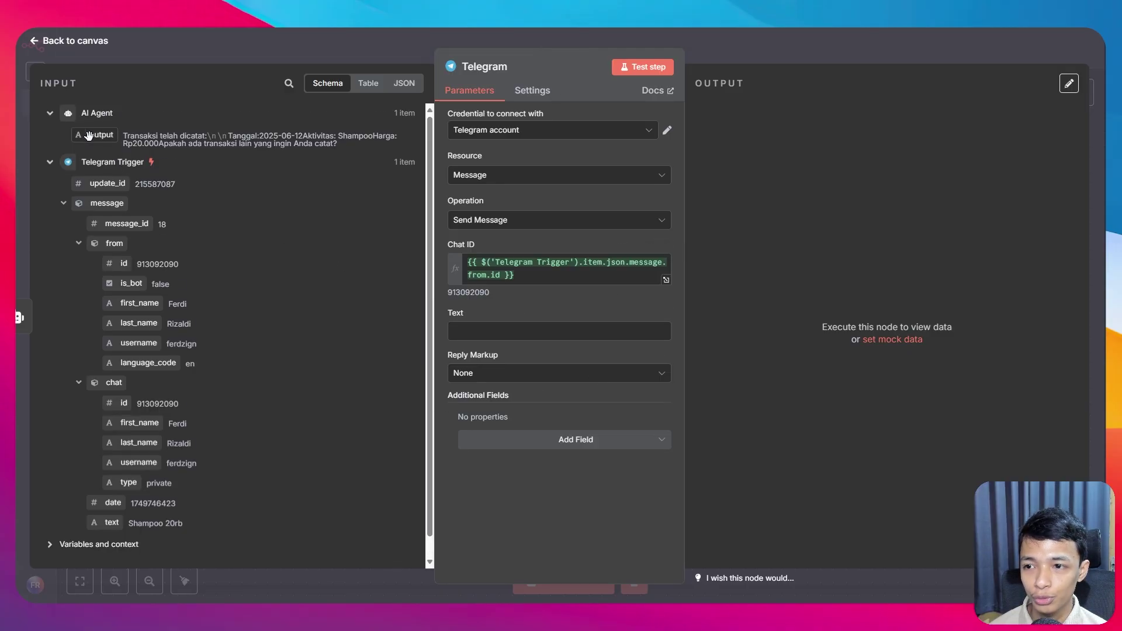
{"action": "left_click_drag", "start_coordinate": [99, 134], "coordinate": [491, 332]}
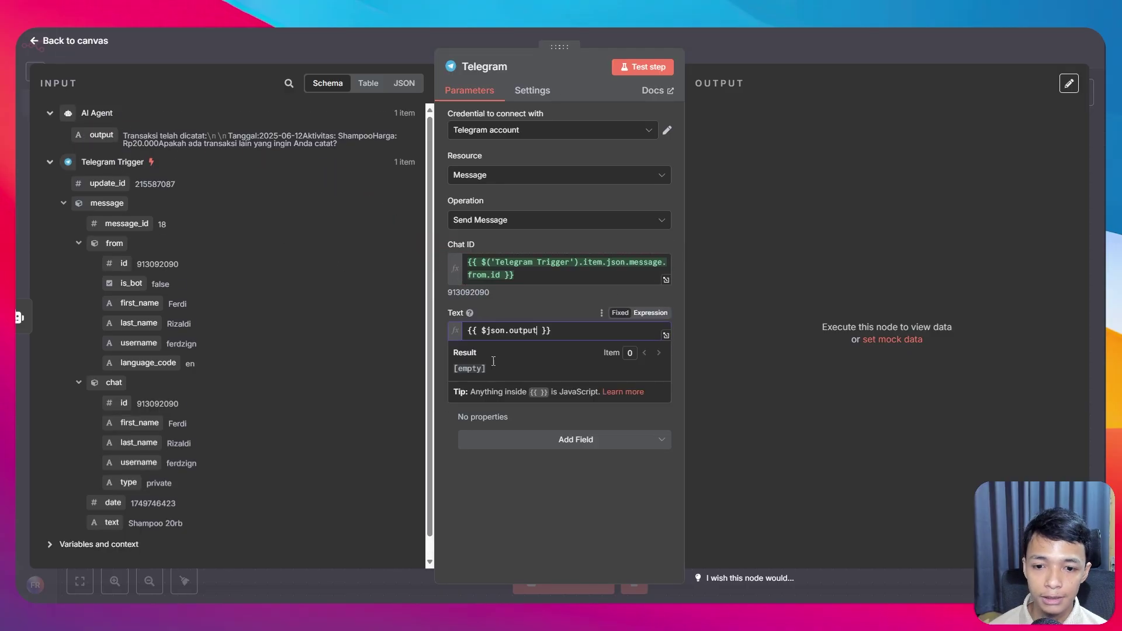
{"action": "scroll", "coordinate": [532, 379], "scroll_direction": "down", "scroll_amount": 1}
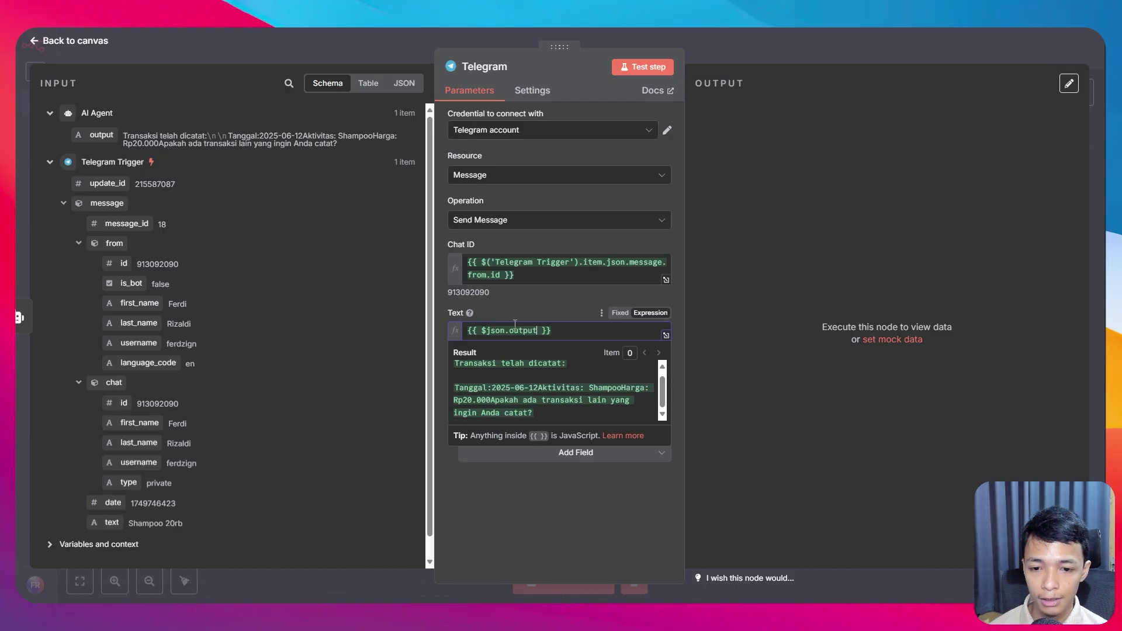
{"action": "left_click", "coordinate": [510, 299]}
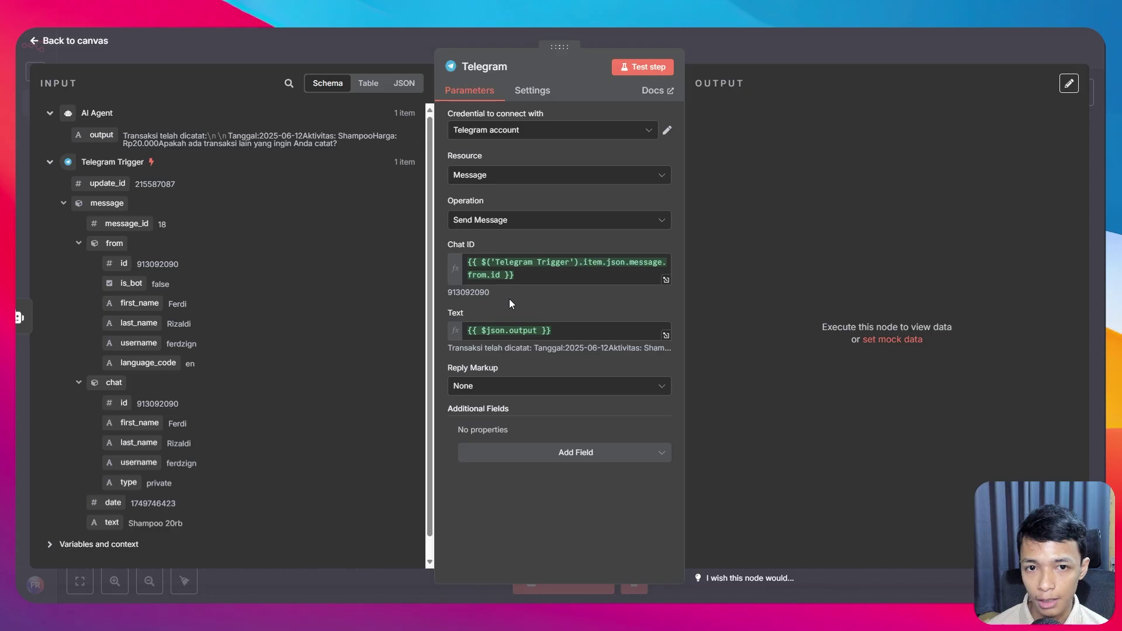
{"action": "left_click", "coordinate": [86, 44]}
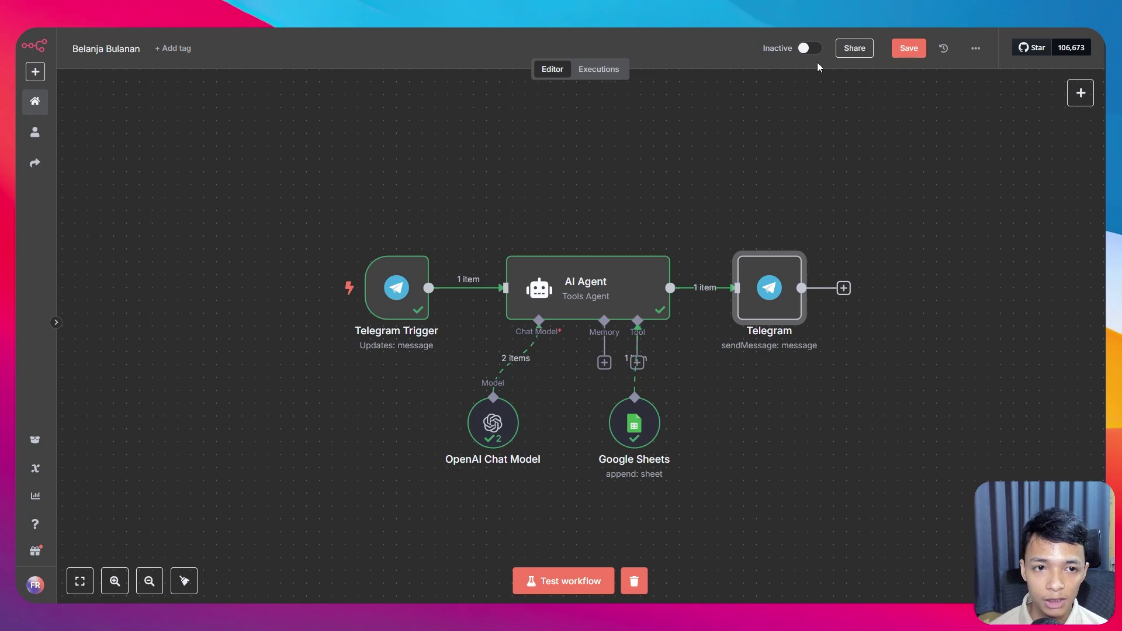
- Activate the Belanja Bulanan workflow and dismiss the activation notice
{"action": "left_click", "coordinate": [809, 48]}
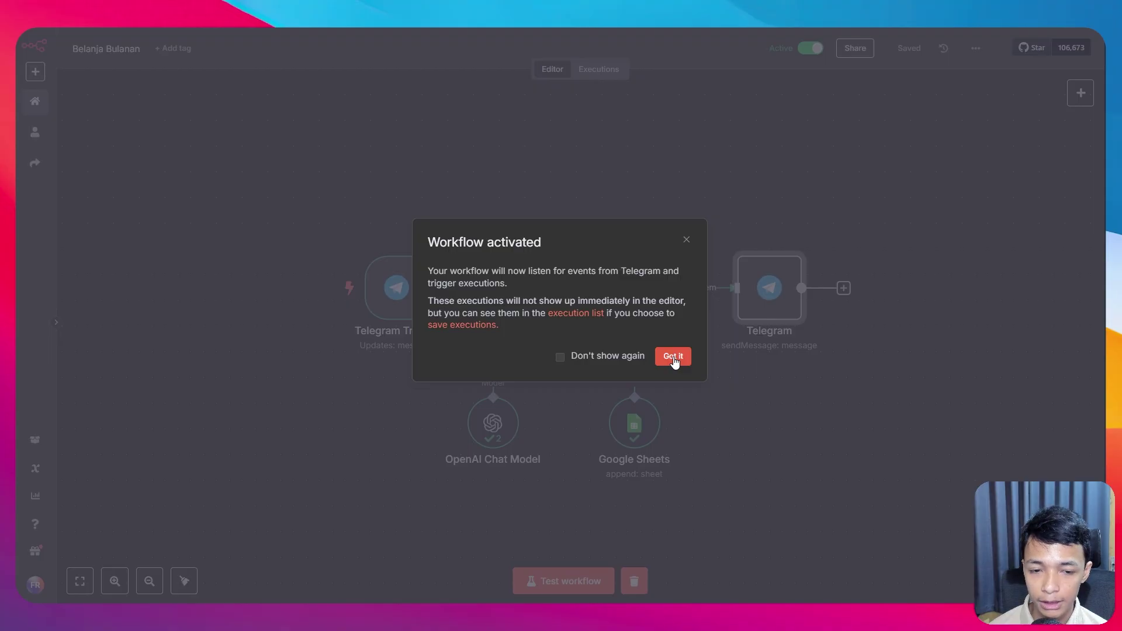
{"action": "left_click", "coordinate": [673, 357]}
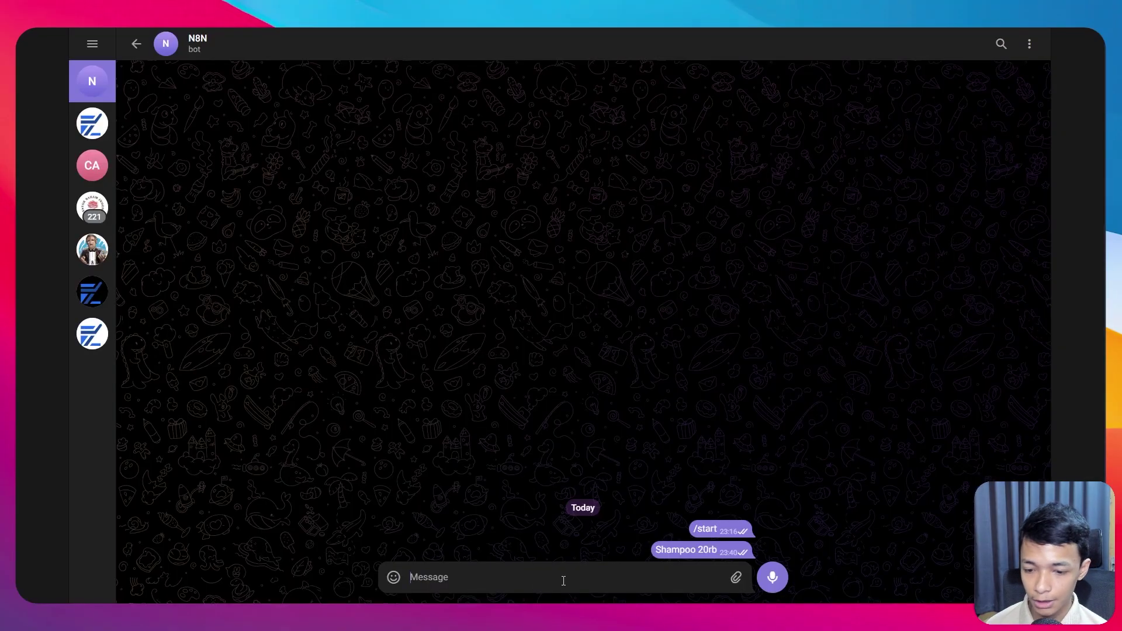
- Send "Rekreasi 50rb" to the N8N bot in Telegram, and switch to the belanja bulanan sheet in Google Sheets to check the entry
{"action": "type", "text": "Rekreasi 50rb"}
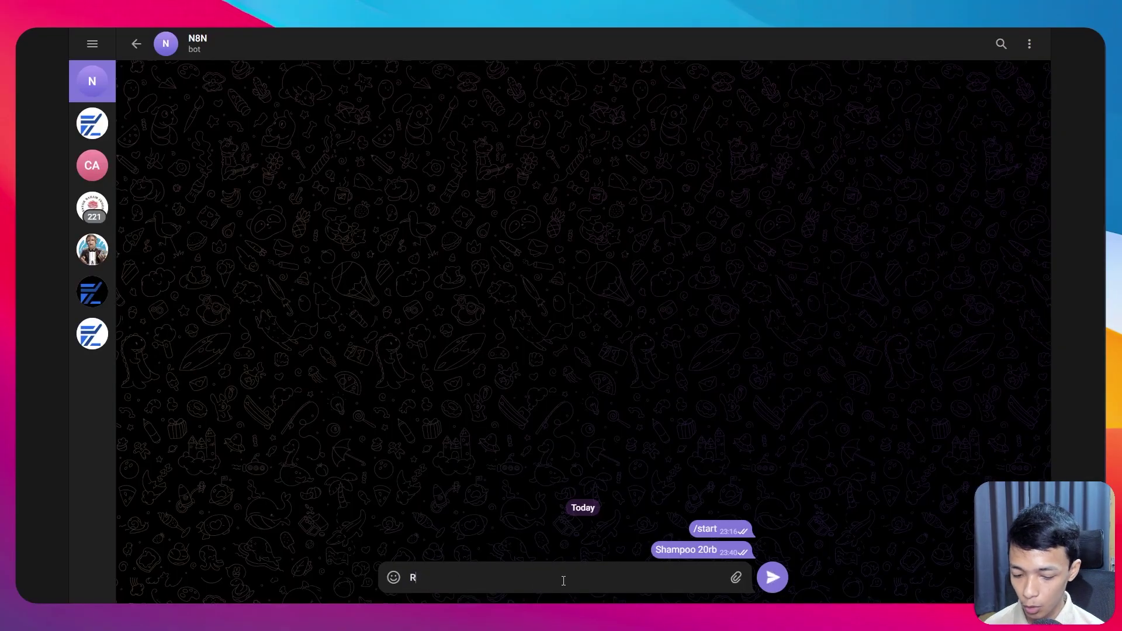
{"action": "key", "text": "Return"}
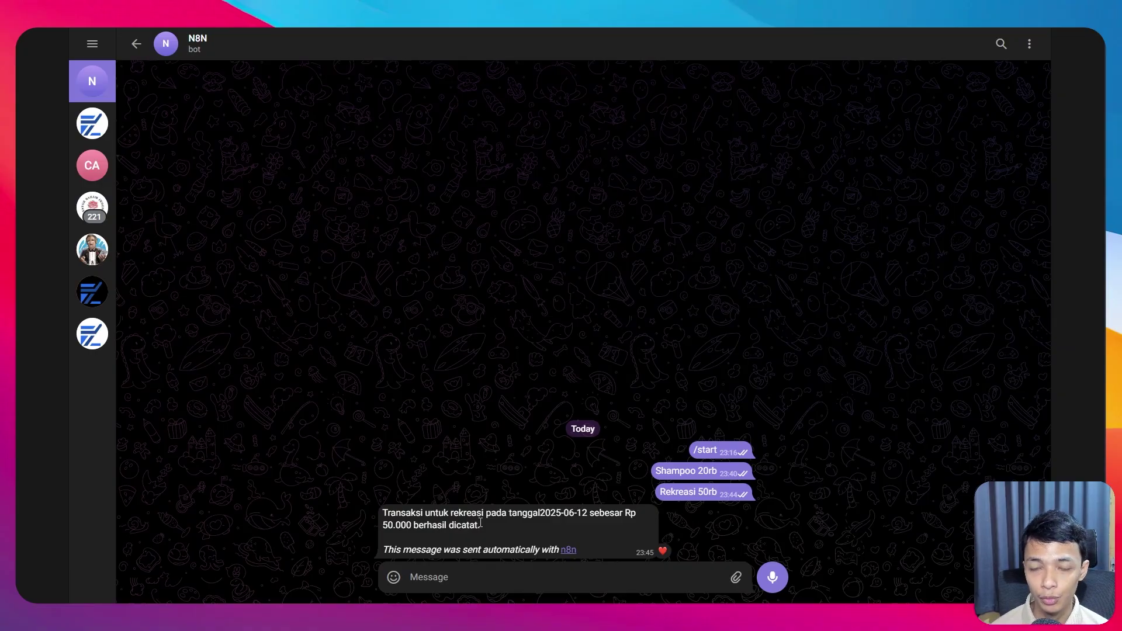
{"action": "double_click", "coordinate": [480, 523]}
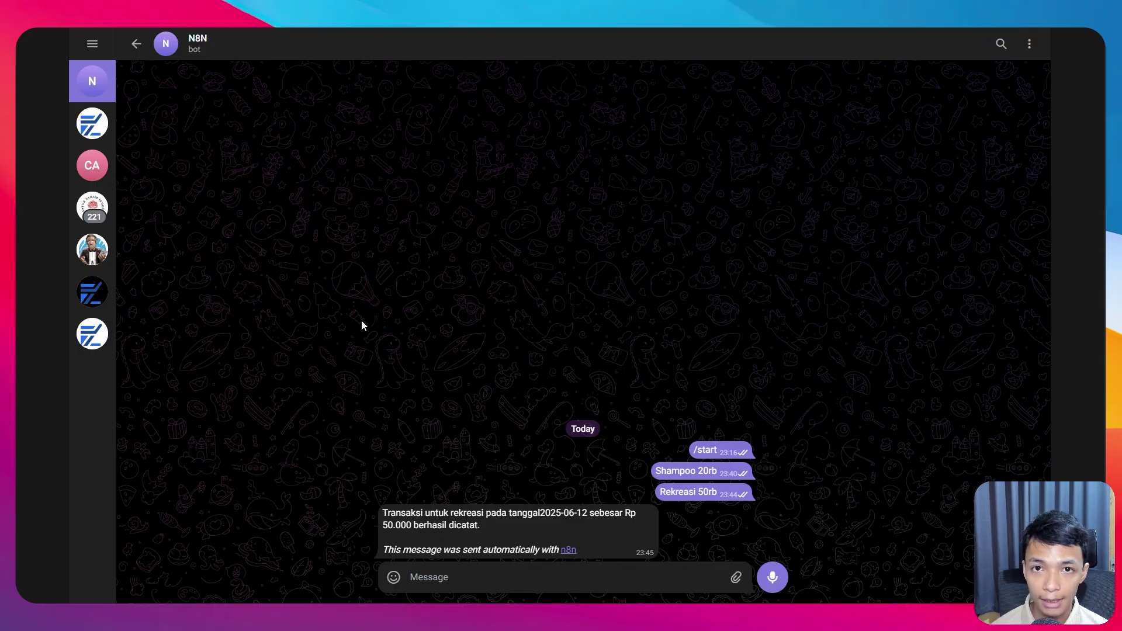
{"action": "key", "text": "super+Tab"}
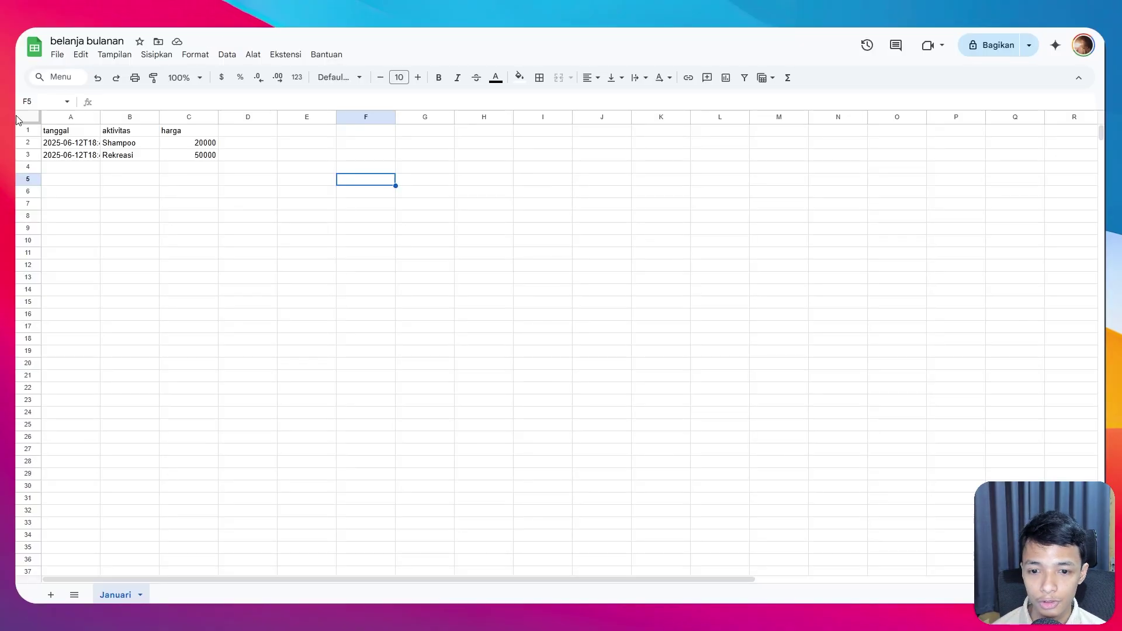